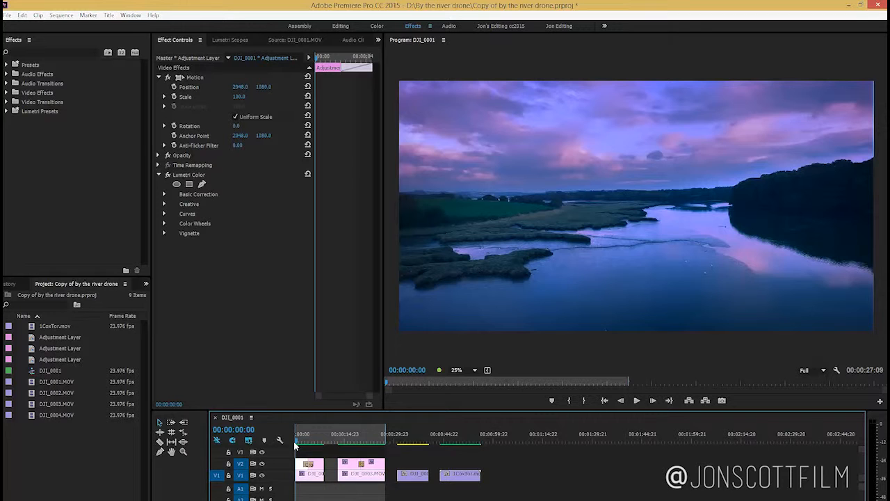
- Scrub and play through the graded clips at the beginning of the sequence to review the sunset look
{"action": "left_click_drag", "start_coordinate": [296, 446], "coordinate": [315, 446]}
{"action": "left_click", "coordinate": [336, 446]}
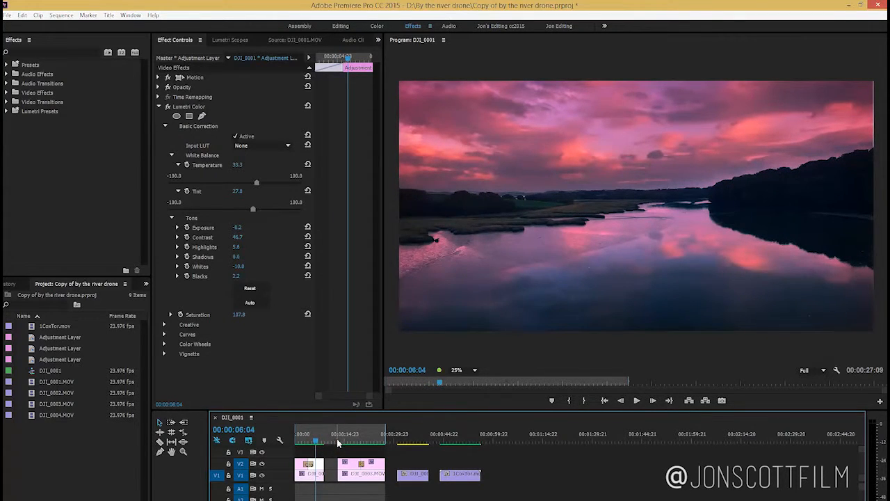
{"action": "key", "text": "space"}
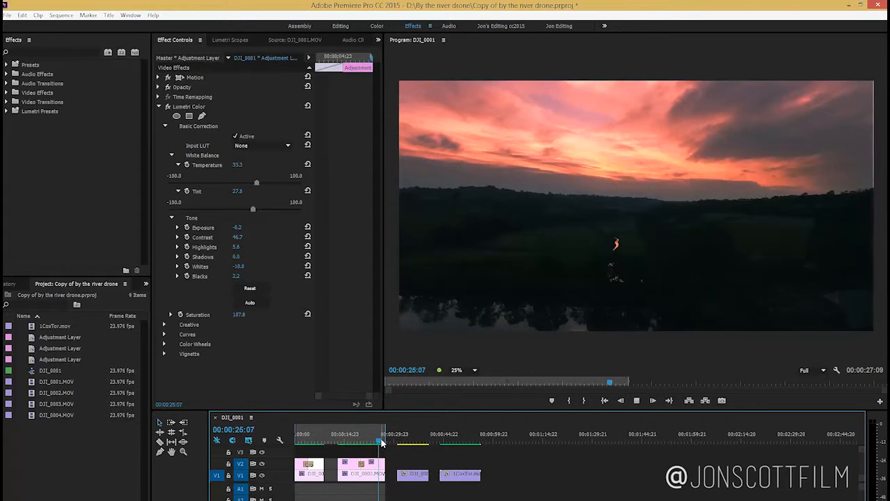
{"action": "left_click", "coordinate": [381, 442]}
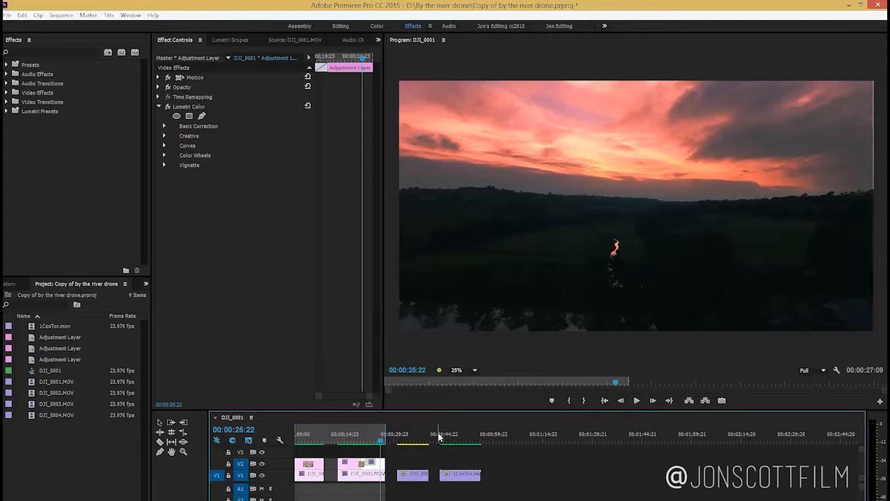
- Play the 1CoxTor.mov clip at the end of the sequence as a colour reference
{"action": "left_click", "coordinate": [438, 436]}
{"action": "key", "text": "space"}
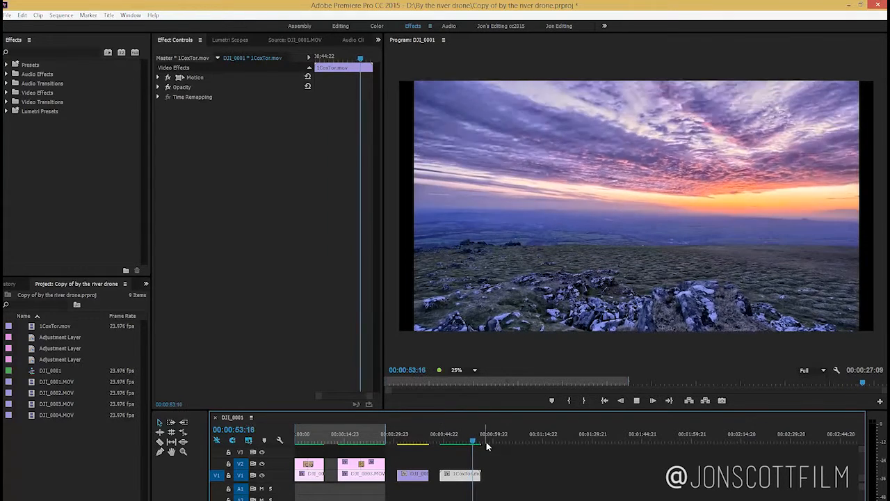
{"action": "left_click", "coordinate": [475, 441]}
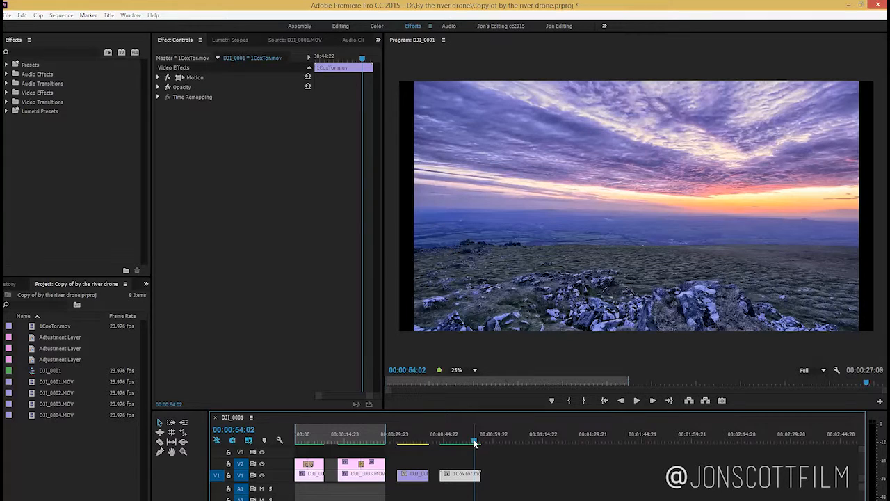
- Play the ungraded DJI_0001.MOV clip located before 1CoxTor.mov
{"action": "left_click", "coordinate": [402, 435]}
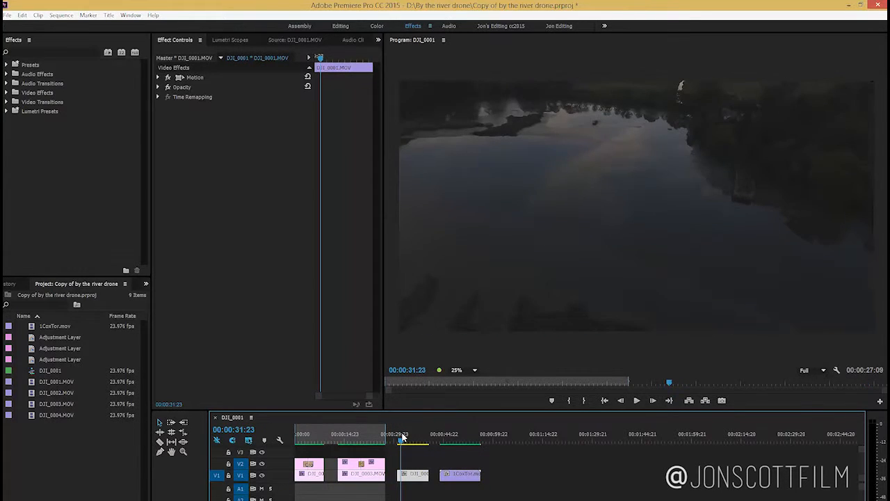
{"action": "key", "text": "space"}
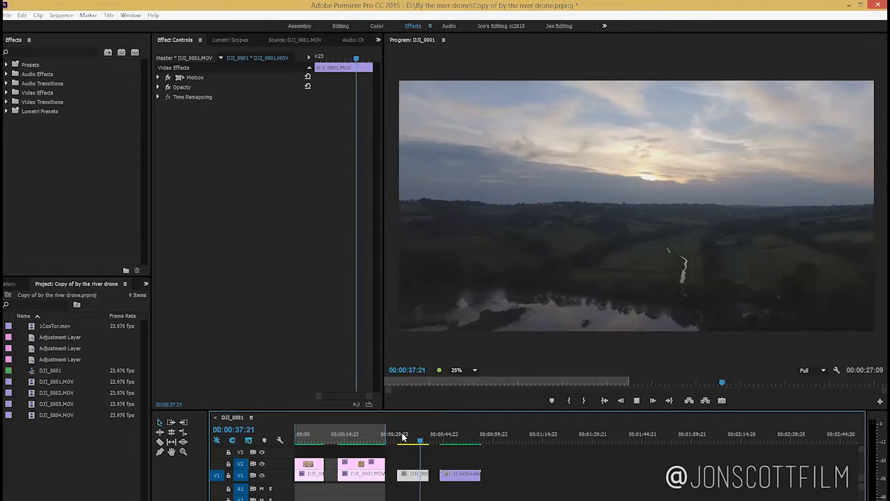
{"action": "key", "text": "space"}
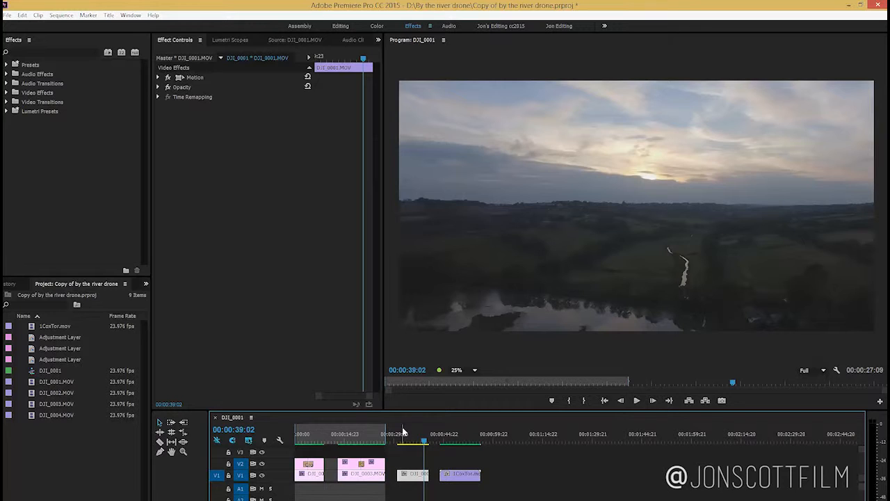
- Return to the start of the sequence and select the first DJI_0001.MOV clip on track V1
{"action": "left_click", "coordinate": [347, 434]}
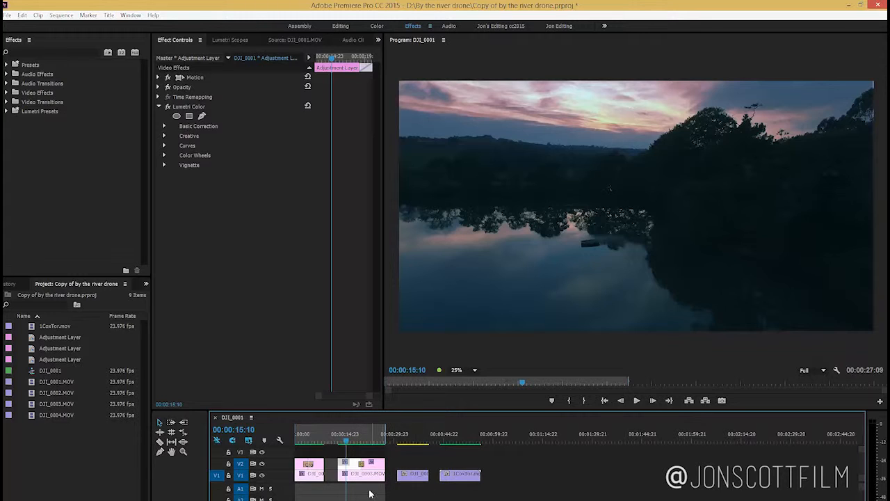
{"action": "left_click", "coordinate": [301, 437]}
{"action": "left_click", "coordinate": [298, 437]}
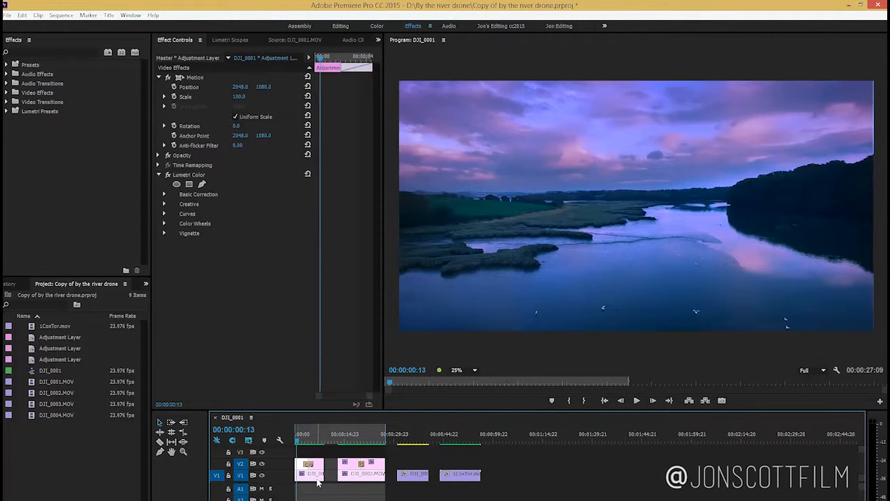
{"action": "scroll", "coordinate": [297, 485], "scroll_direction": "up", "scroll_amount": 1}
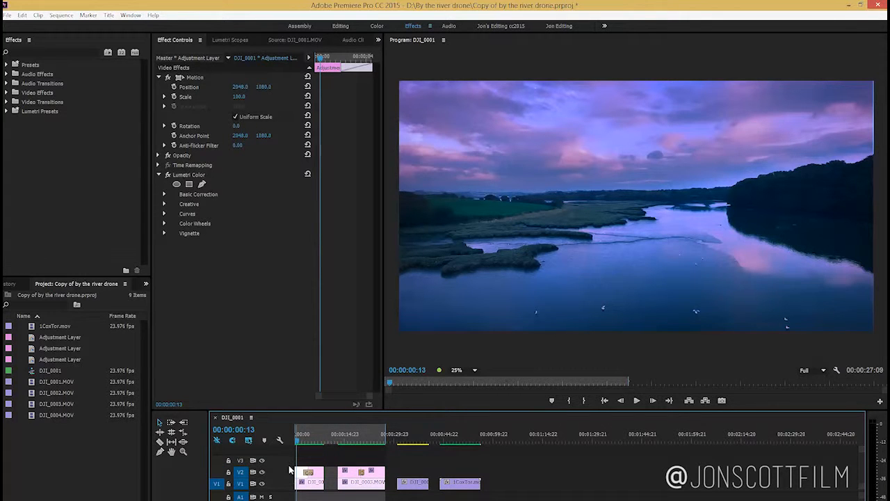
{"action": "left_click_drag", "start_coordinate": [290, 467], "coordinate": [290, 457]}
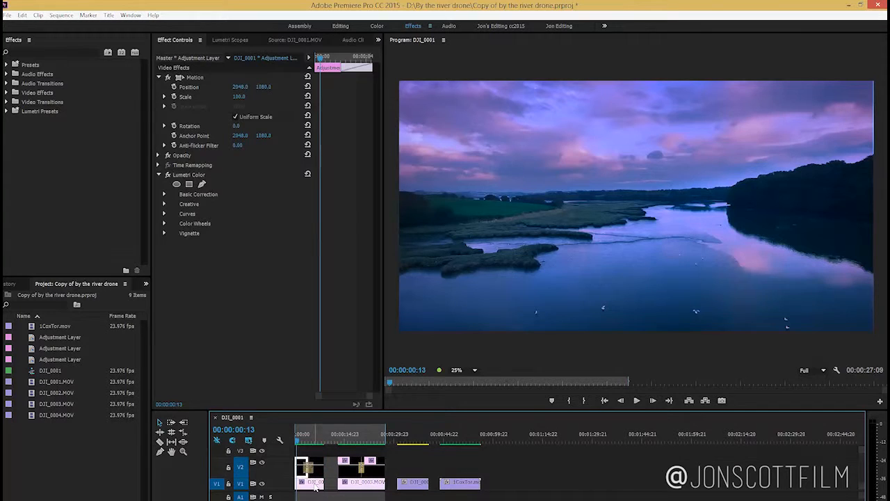
{"action": "left_click", "coordinate": [315, 485]}
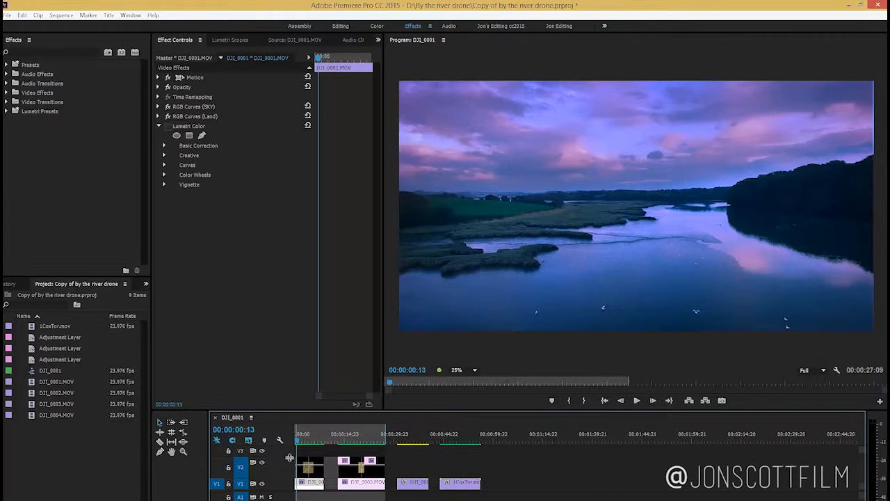
{"action": "left_click_drag", "start_coordinate": [294, 457], "coordinate": [293, 466]}
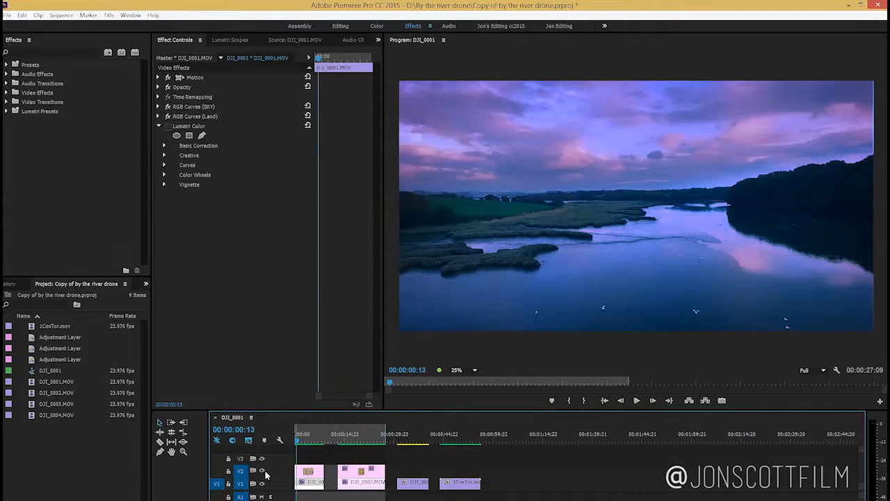
- Hide track V2 and disable the clip's RGB Curves (SKY) and RGB Curves (Land) effects to preview the original footage
{"action": "left_click", "coordinate": [262, 471]}
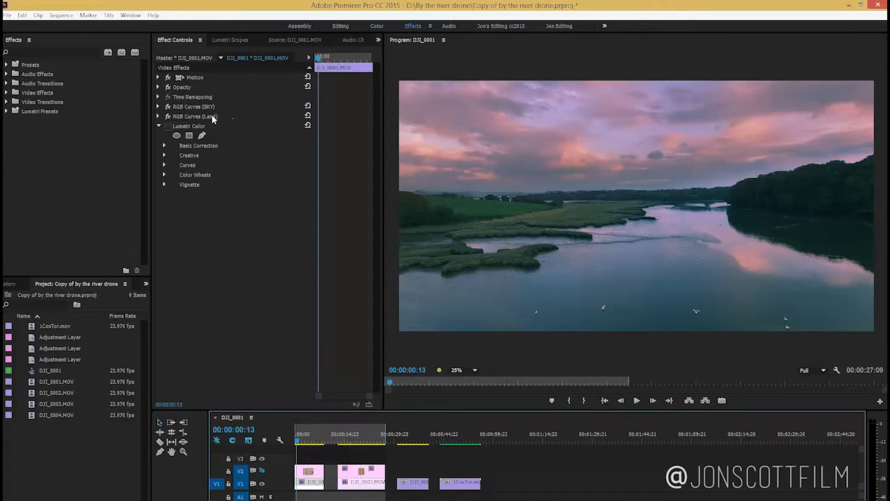
{"action": "left_click", "coordinate": [168, 107]}
{"action": "left_click", "coordinate": [168, 116]}
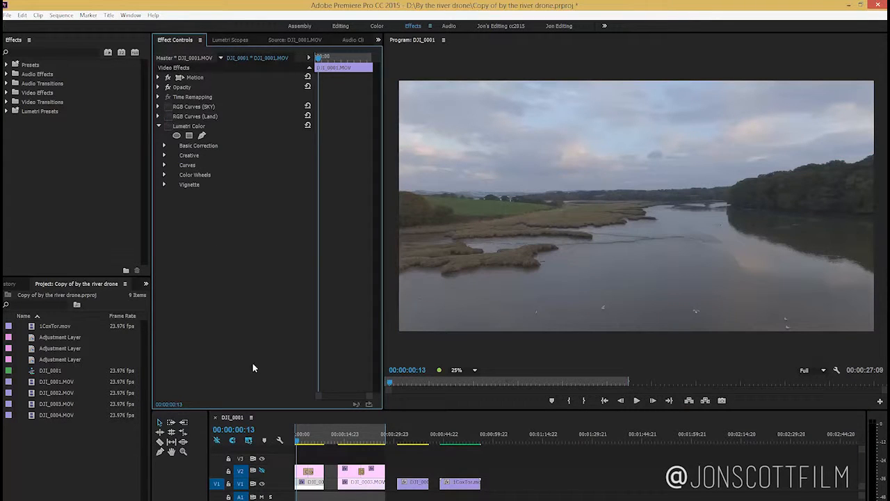
{"action": "key", "text": "space"}
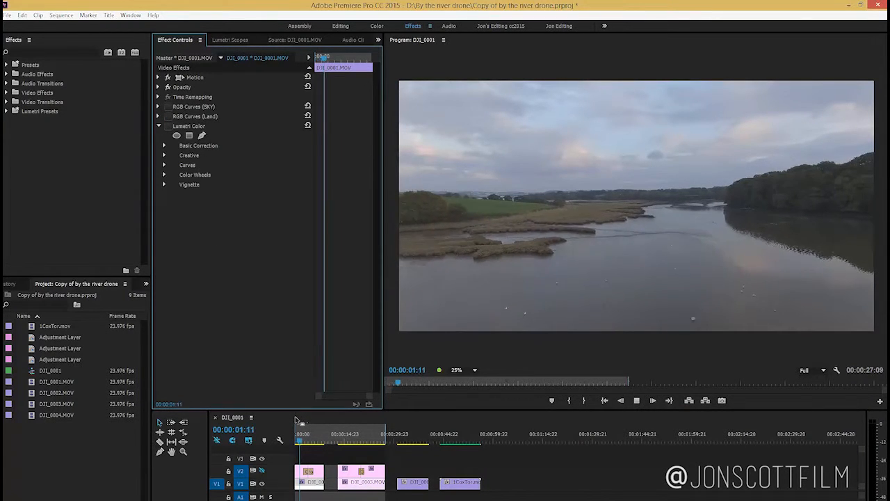
{"action": "key", "text": "space"}
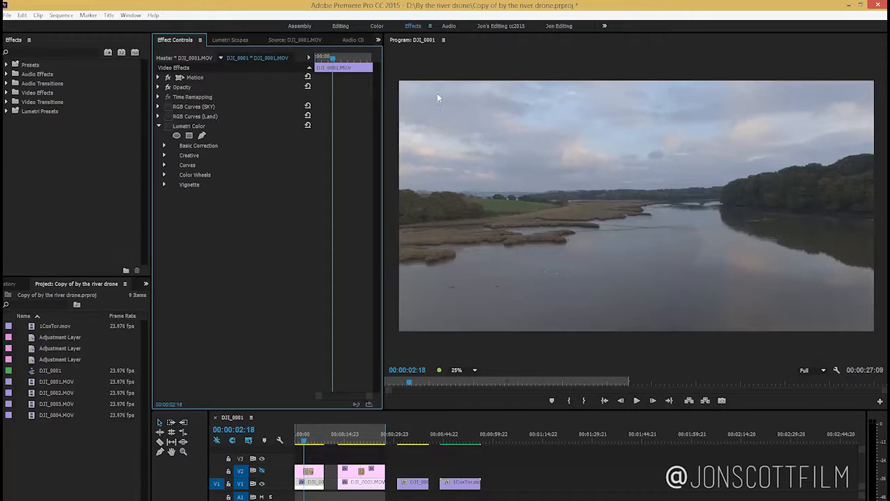
- Re-enable the RGB Curves (SKY) effect and display its mask outline, comparing the sky with and without the effect
{"action": "left_click", "coordinate": [166, 106]}
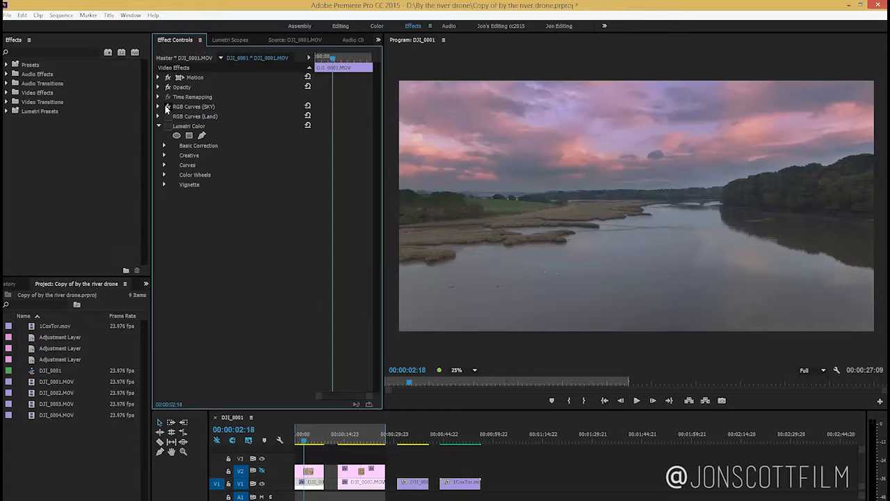
{"action": "left_click", "coordinate": [158, 108]}
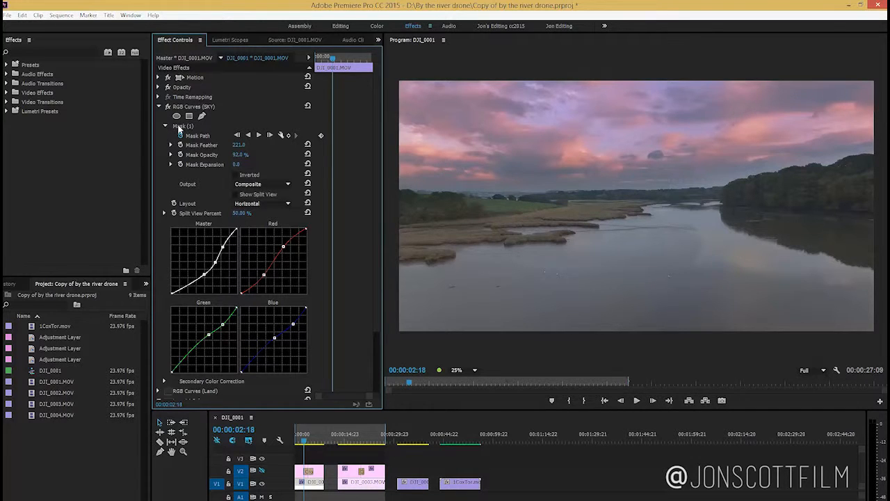
{"action": "left_click", "coordinate": [181, 126]}
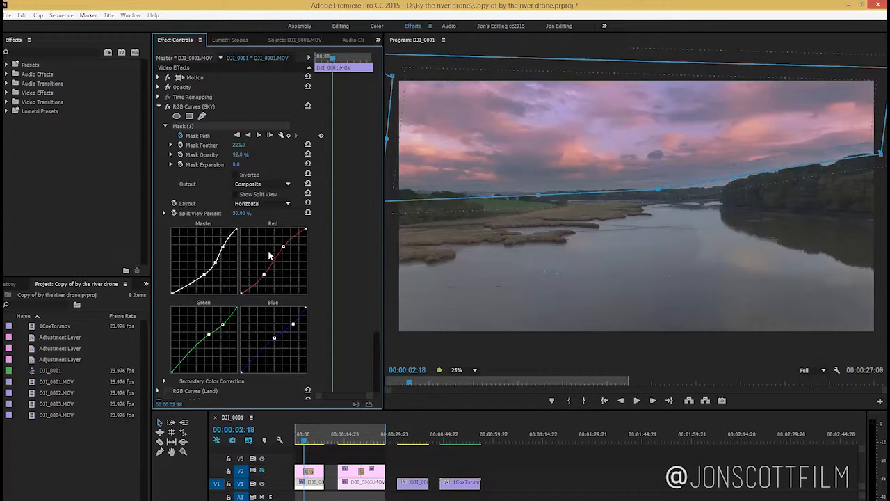
{"action": "left_click", "coordinate": [168, 107]}
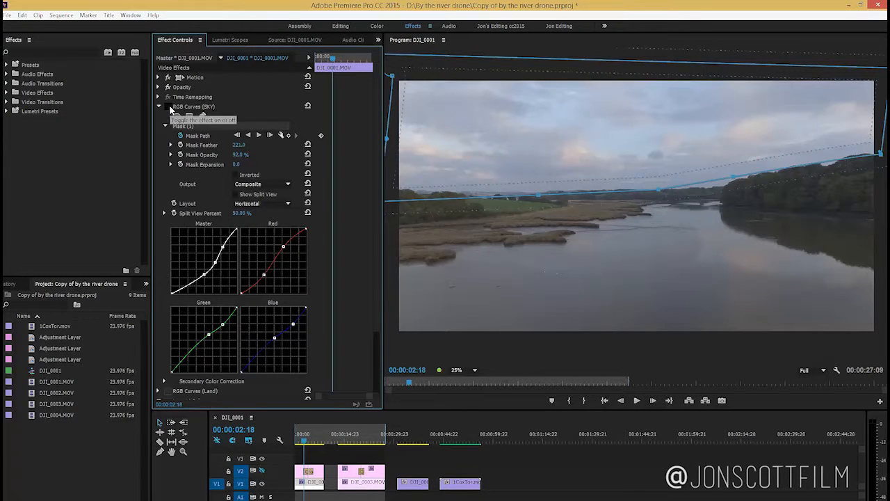
{"action": "left_click", "coordinate": [169, 107]}
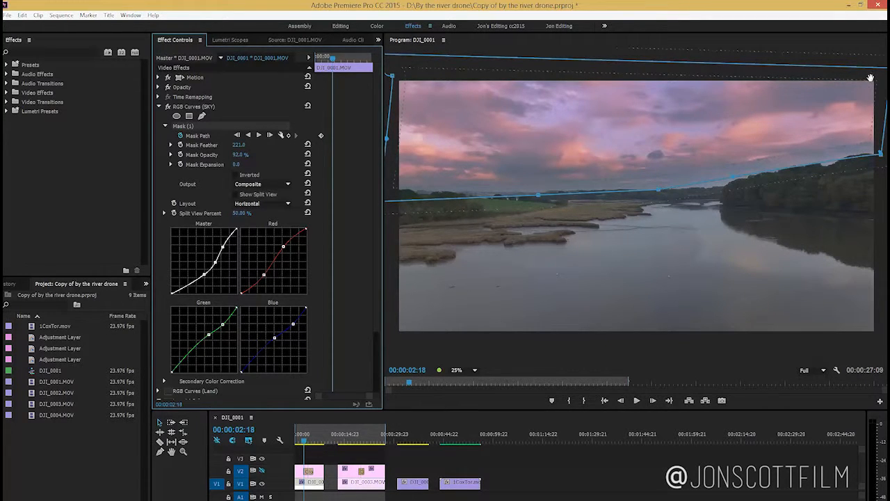
- Try removing Mask (1) from the RGB Curves (SKY) effect, and undo the removal
{"action": "right_click", "coordinate": [186, 127]}
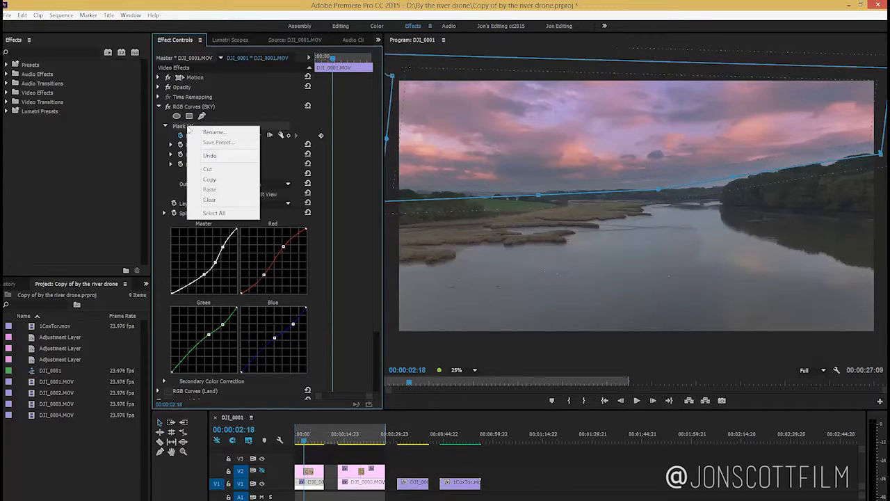
{"action": "left_click", "coordinate": [226, 201]}
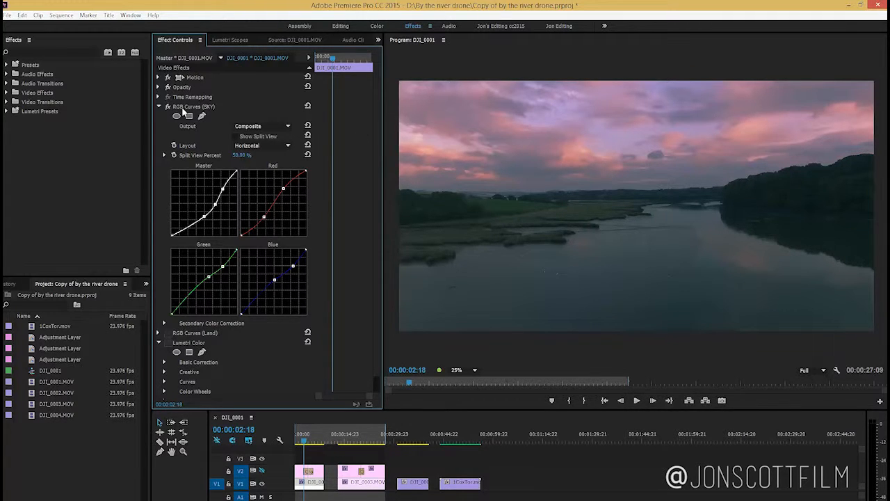
{"action": "key", "text": "ctrl+z"}
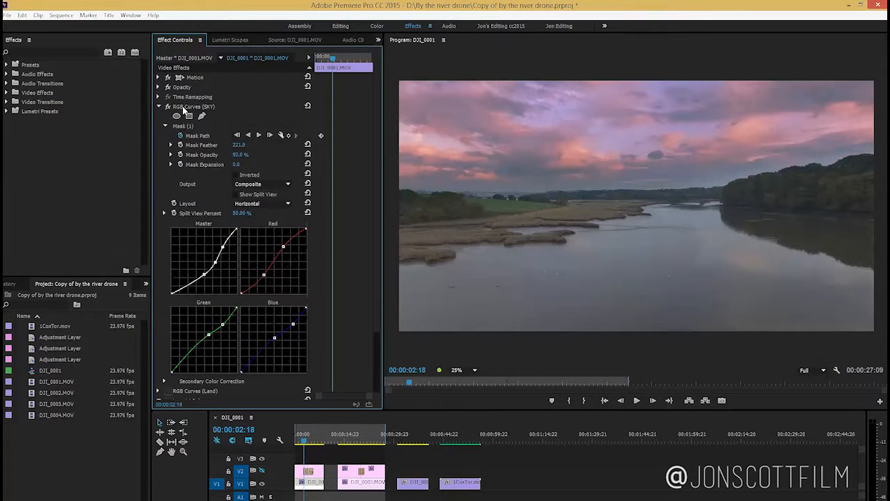
- Display the sky mask outline again and move the playhead to the Mask Path keyframe at 00:00:01:03
{"action": "left_click", "coordinate": [183, 126]}
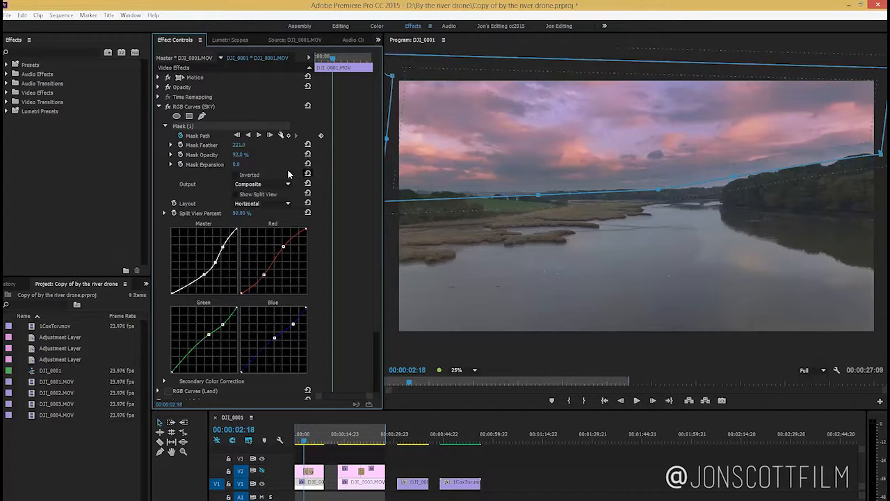
{"action": "mouse_move", "coordinate": [333, 58]}
{"action": "left_mouse_down"}
{"action": "mouse_move", "coordinate": [315, 61]}
{"action": "mouse_move", "coordinate": [374, 69]}
{"action": "mouse_move", "coordinate": [321, 77]}
{"action": "mouse_move", "coordinate": [347, 78]}
{"action": "mouse_move", "coordinate": [324, 81]}
{"action": "mouse_move", "coordinate": [348, 60]}
{"action": "mouse_move", "coordinate": [325, 71]}
{"action": "left_mouse_up"}
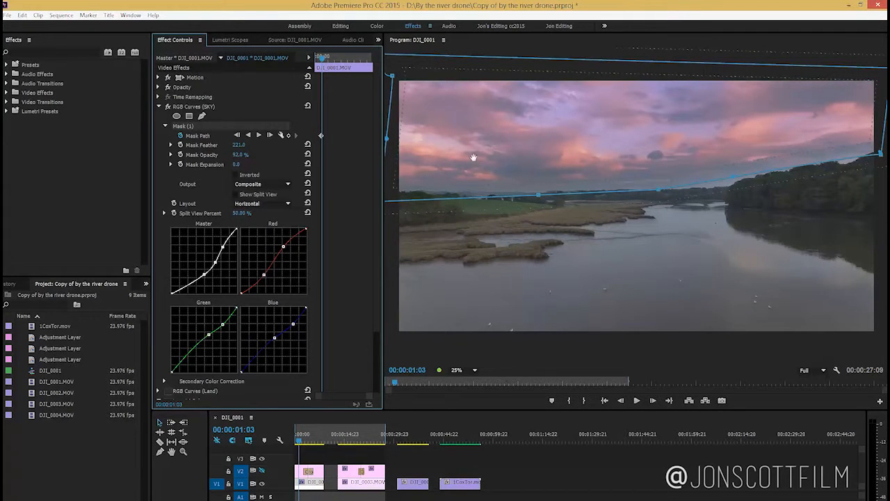
- Duplicate the RGB Curves (SKY) effect on the clip by copying it and pasting it below Lumetri Color
{"action": "left_click", "coordinate": [158, 108]}
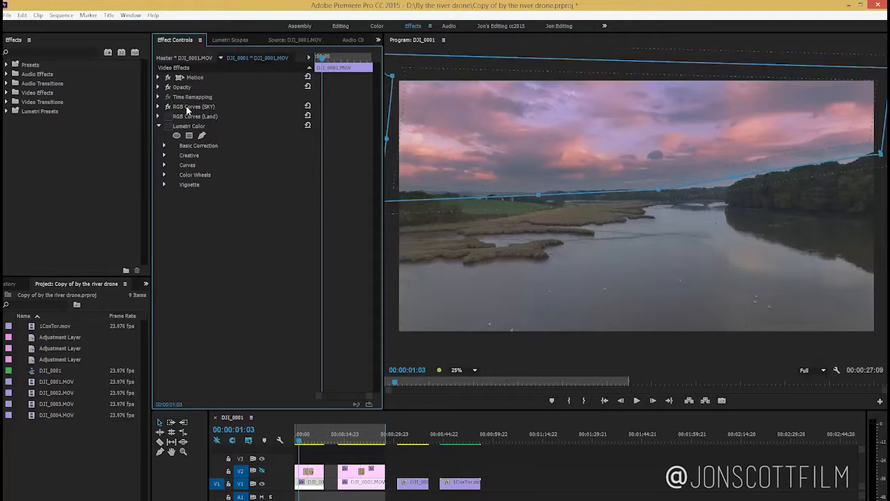
{"action": "left_click", "coordinate": [182, 109]}
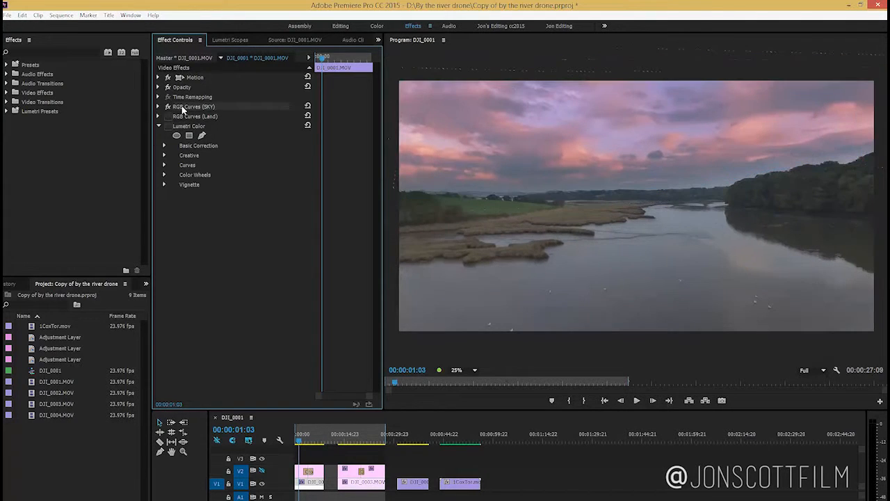
{"action": "right_click", "coordinate": [183, 109]}
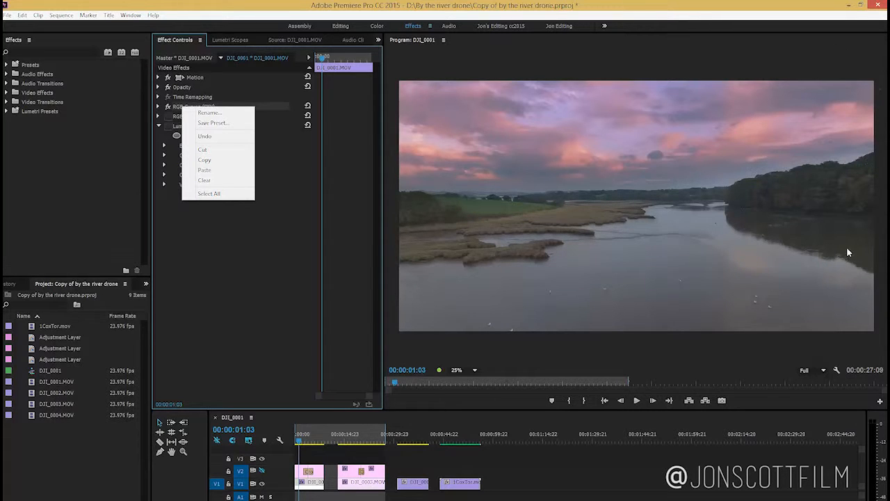
{"action": "left_click", "coordinate": [204, 160]}
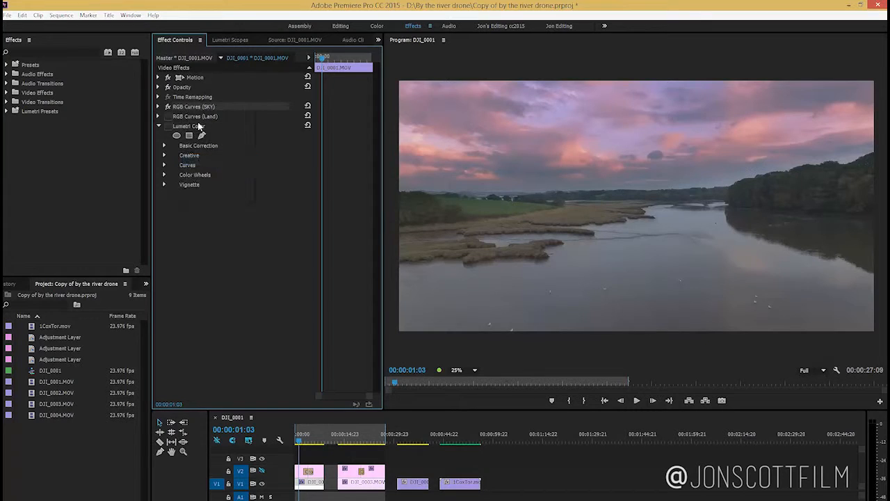
{"action": "right_click", "coordinate": [197, 200]}
{"action": "left_click", "coordinate": [233, 265]}
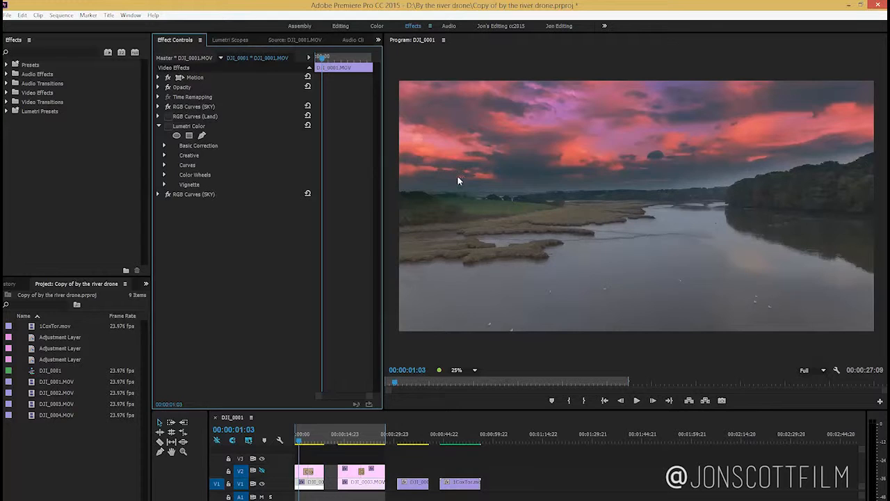
- Invert Mask (1) of the duplicated RGB Curves (SKY) effect and reshape its Master curve to deepen the shadows in the land and water
{"action": "left_click", "coordinate": [210, 194]}
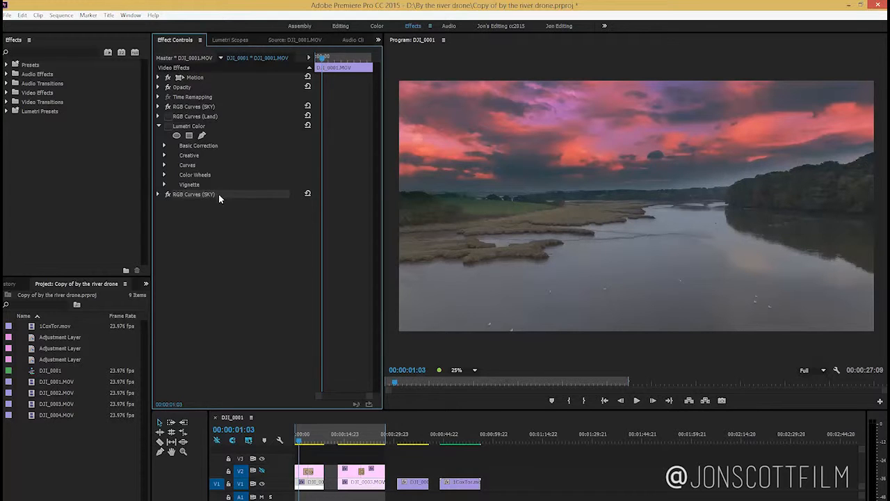
{"action": "left_click", "coordinate": [158, 195]}
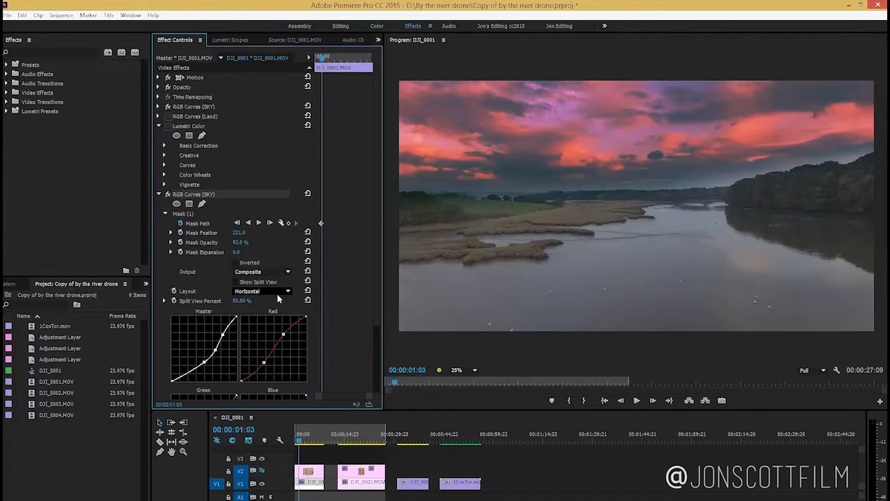
{"action": "left_click", "coordinate": [236, 263]}
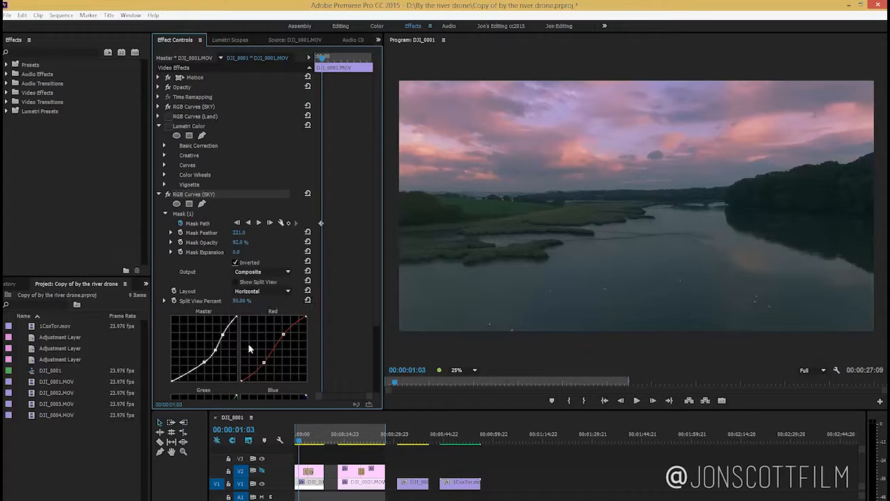
{"action": "left_click_drag", "start_coordinate": [215, 350], "coordinate": [208, 352]}
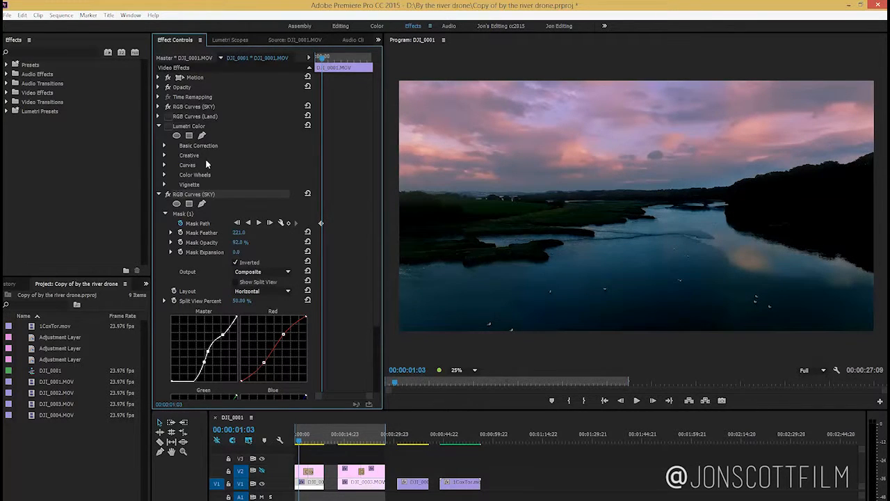
- Delete the duplicated RGB Curves (SKY) effect, and enable the RGB Curves (Land) effect, reviewing its mask and curves
{"action": "key", "text": "Delete"}
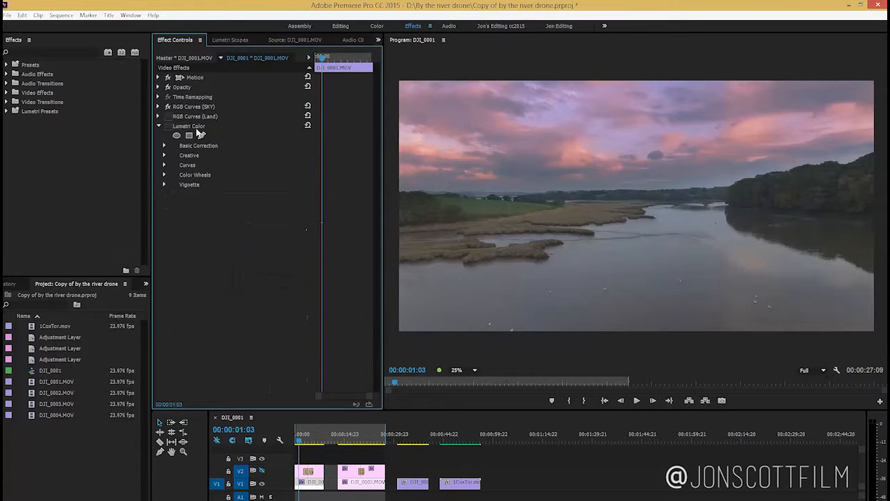
{"action": "left_click", "coordinate": [168, 116]}
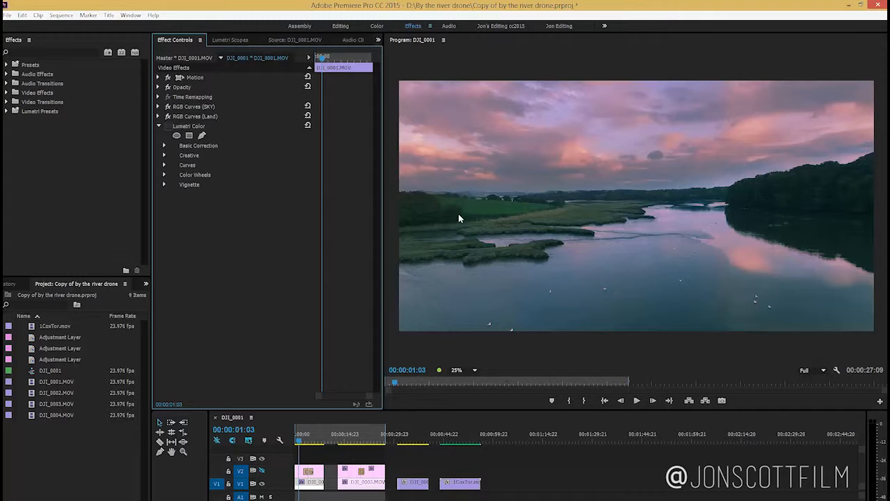
{"action": "left_click", "coordinate": [160, 116]}
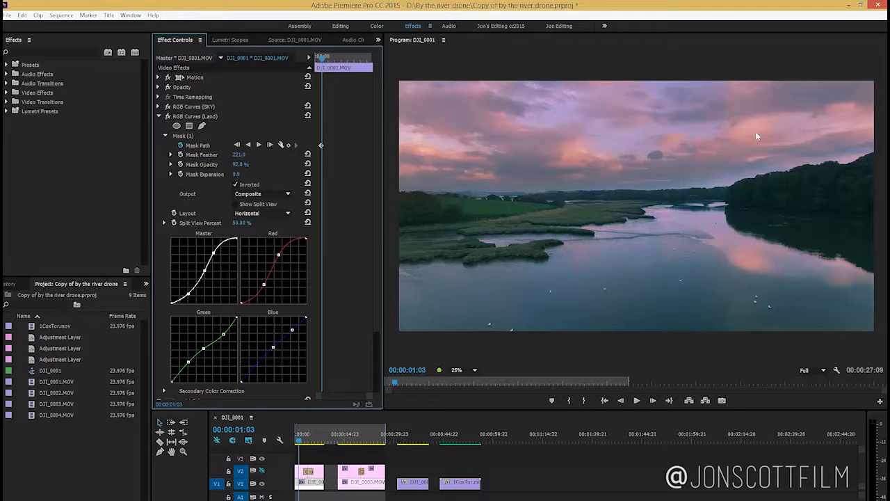
{"action": "left_click", "coordinate": [159, 118]}
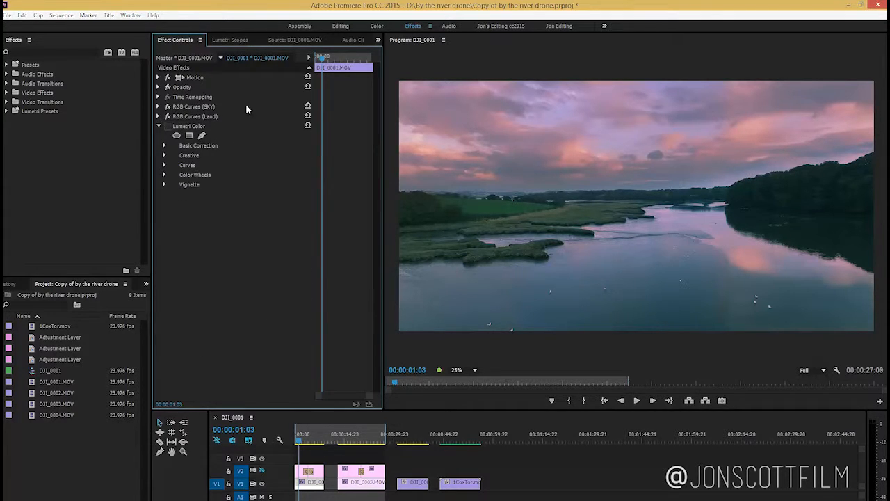
- At 00:00:00:20, inspect the effect settings of the two adjustment layers above the first DJI_0001.MOV clip
{"action": "mouse_move", "coordinate": [299, 444]}
{"action": "left_mouse_down"}
{"action": "mouse_move", "coordinate": [320, 442]}
{"action": "mouse_move", "coordinate": [297, 457]}
{"action": "left_mouse_up"}
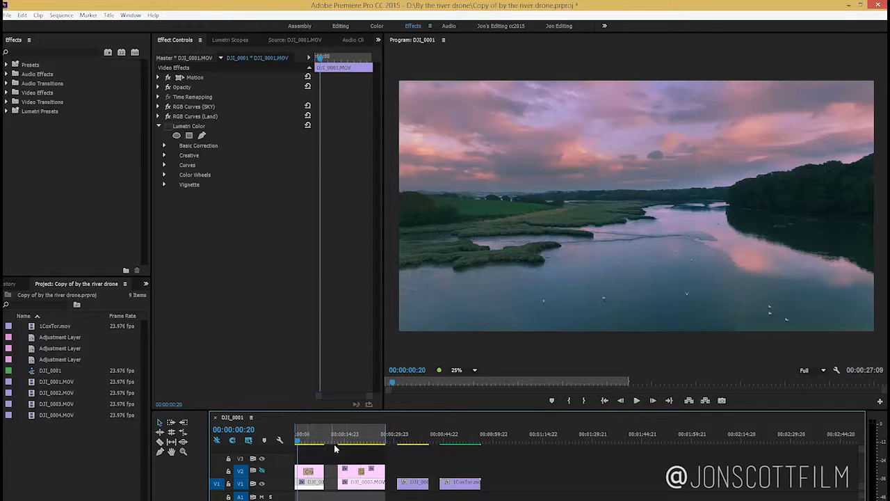
{"action": "key", "text": "equal"}
{"action": "key", "text": "equal"}
{"action": "key", "text": "equal"}
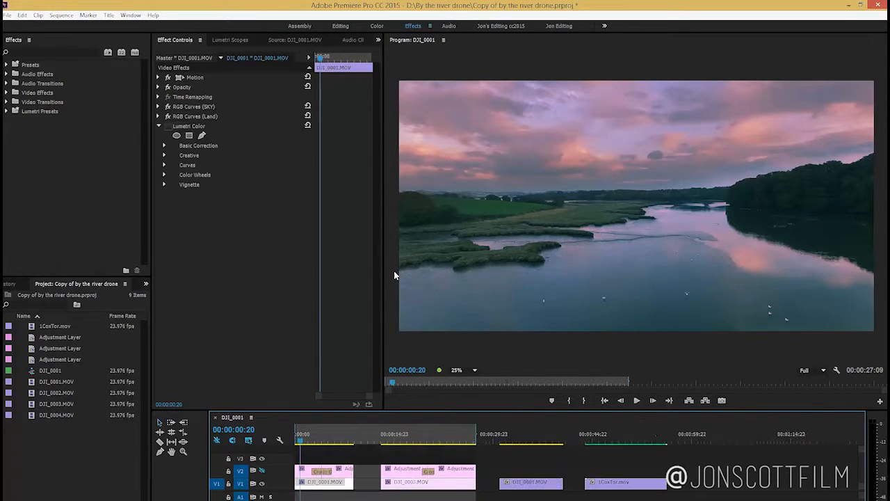
{"action": "left_click", "coordinate": [333, 472]}
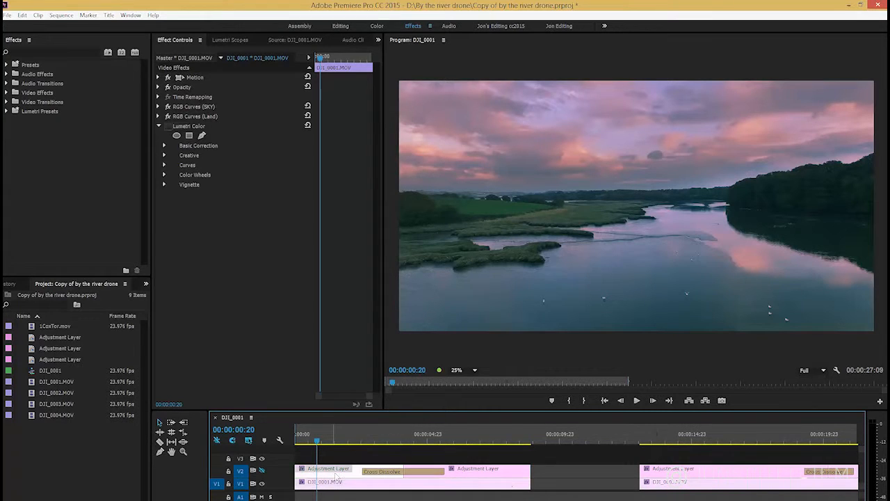
{"action": "left_click", "coordinate": [456, 471]}
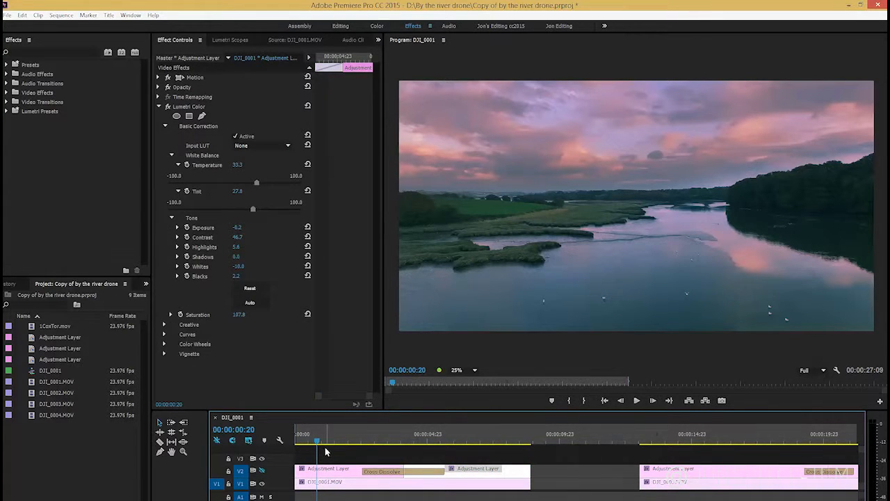
- In the Color workspace, turn on the V2 track output and set the first adjustment layer's Temperature to -67.9
{"action": "left_click", "coordinate": [327, 474]}
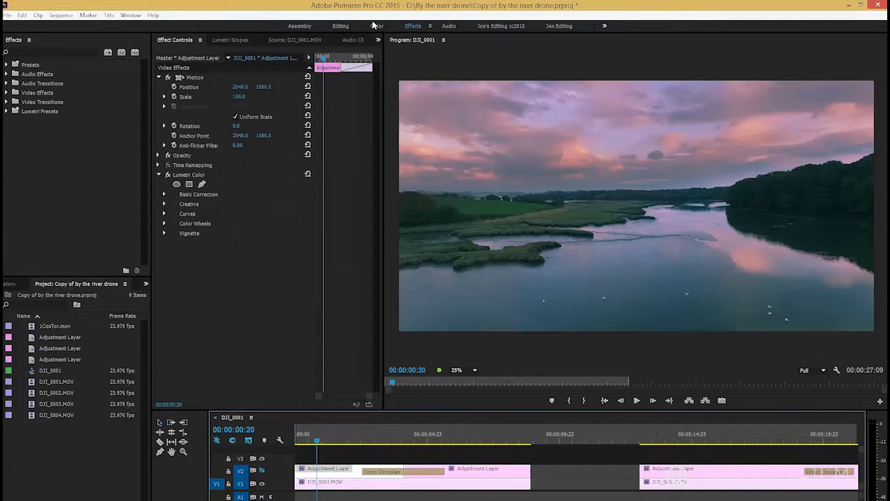
{"action": "left_click", "coordinate": [375, 27]}
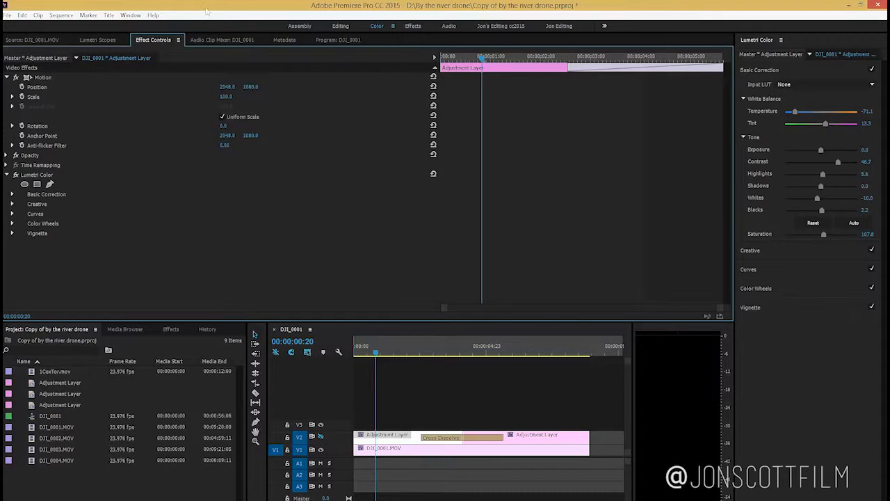
{"action": "left_click", "coordinate": [338, 40]}
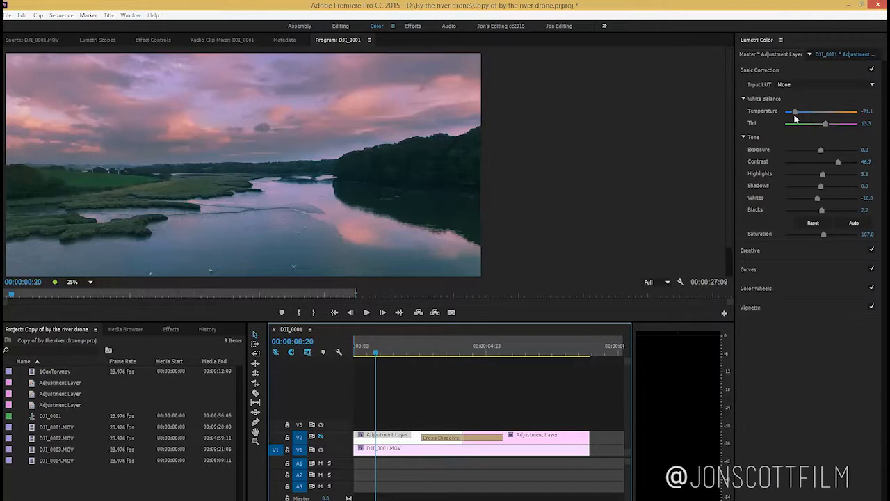
{"action": "mouse_move", "coordinate": [796, 112]}
{"action": "left_mouse_down"}
{"action": "mouse_move", "coordinate": [817, 112]}
{"action": "mouse_move", "coordinate": [787, 115]}
{"action": "mouse_move", "coordinate": [805, 114]}
{"action": "left_mouse_up"}
{"action": "left_click", "coordinate": [322, 438]}
{"action": "left_click_drag", "start_coordinate": [804, 113], "coordinate": [798, 118]}
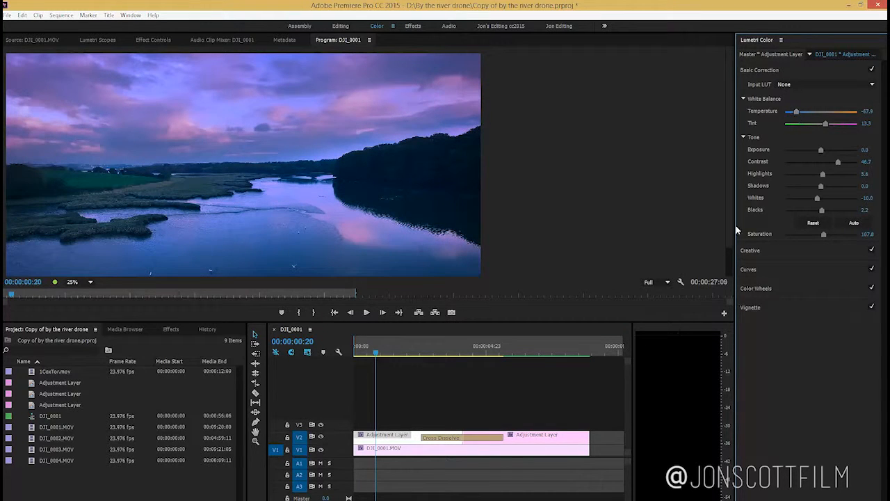
- Review the second adjustment layer's Lumetri settings and scrub through the Cross Dissolve between the two layers on the first clip
{"action": "left_click", "coordinate": [527, 433]}
{"action": "left_click", "coordinate": [528, 345]}
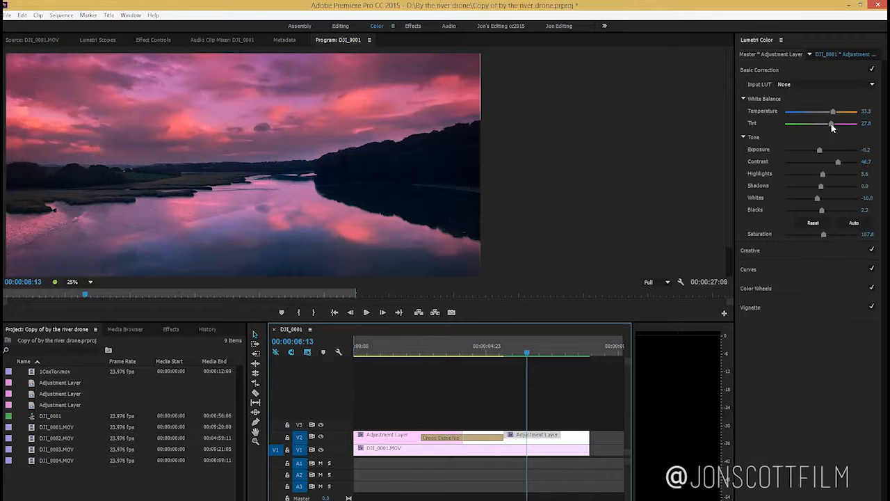
{"action": "left_click_drag", "start_coordinate": [405, 354], "coordinate": [513, 351]}
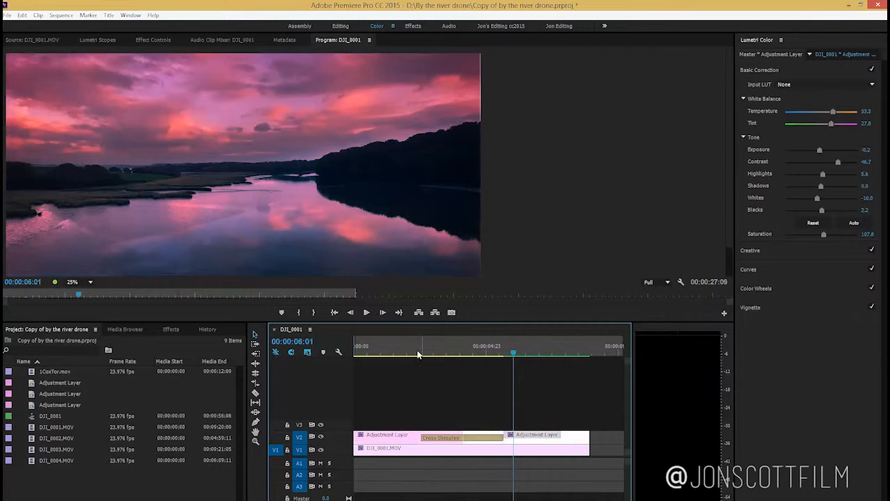
{"action": "left_click", "coordinate": [410, 353]}
{"action": "left_click_drag", "start_coordinate": [411, 357], "coordinate": [543, 362]}
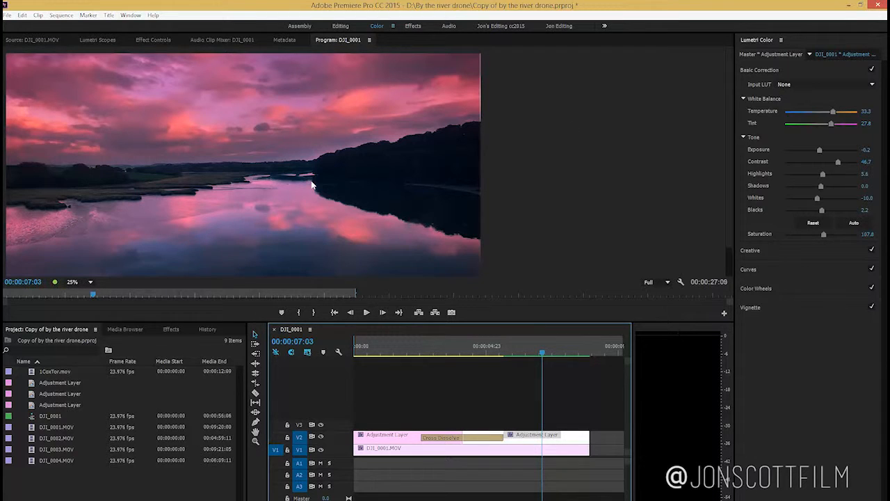
- Play the graded first clip from near the sequence start to preview its colour transition
{"action": "key", "text": "backslash"}
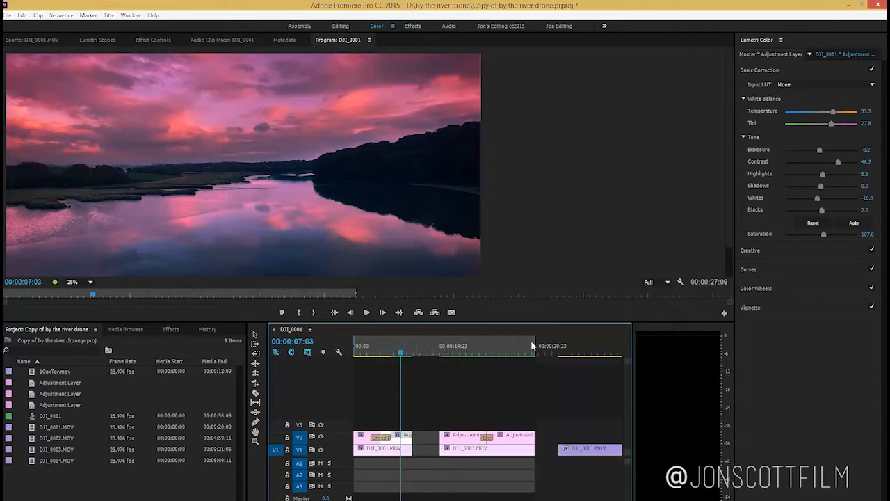
{"action": "left_click", "coordinate": [356, 352]}
{"action": "key", "text": "space"}
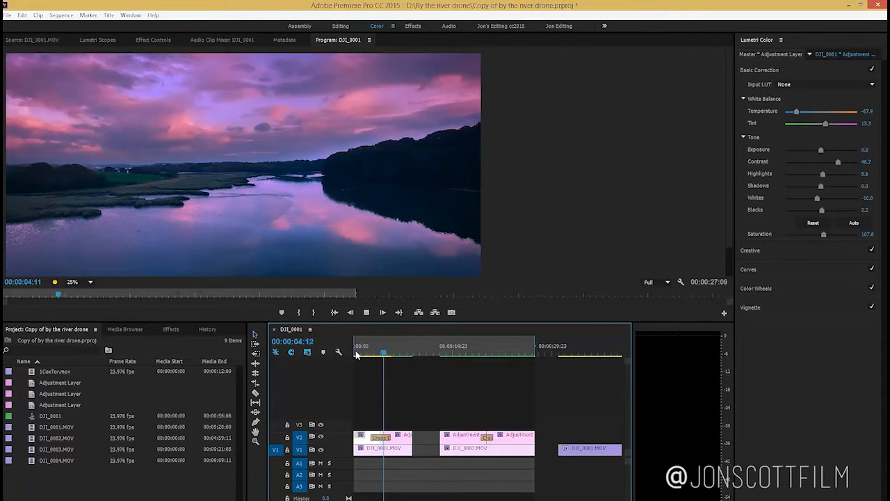
- Play the graded DJI_0003.MOV clip and scrub across its adjustment layer transition to examine the change in sky colour
{"action": "left_click", "coordinate": [457, 347]}
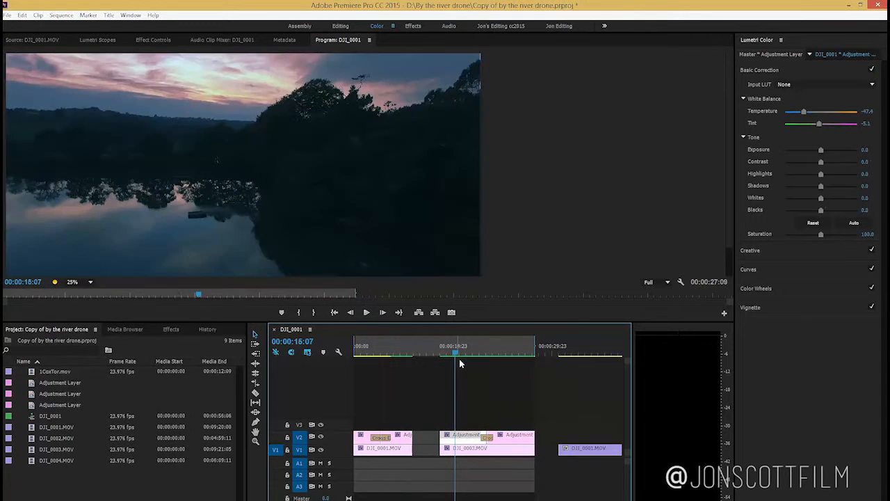
{"action": "left_click", "coordinate": [450, 351]}
{"action": "key", "text": "space"}
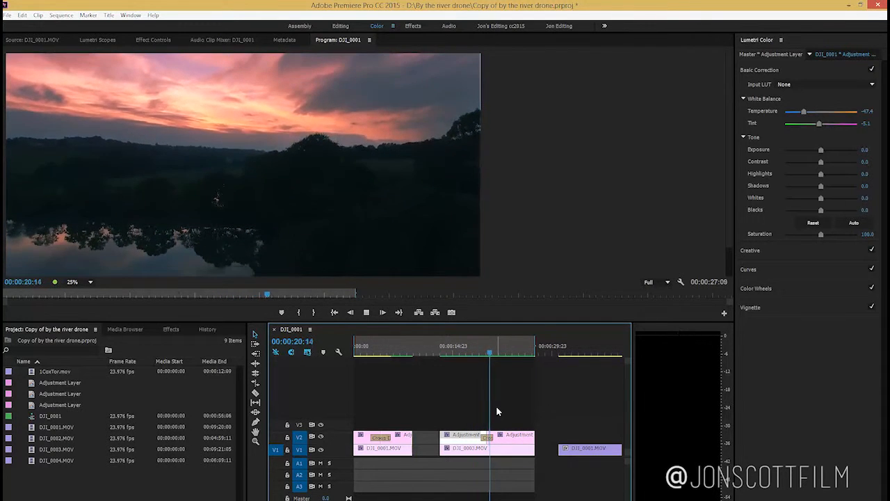
{"action": "key", "text": "space"}
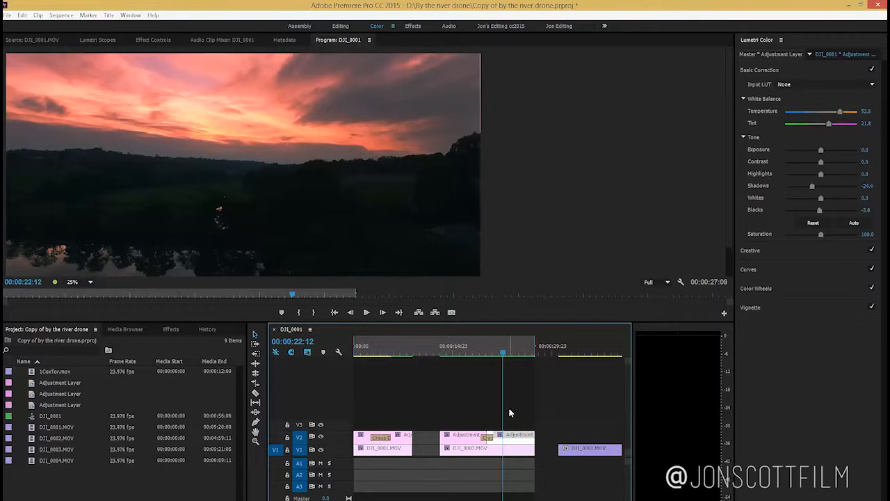
{"action": "left_click", "coordinate": [470, 351]}
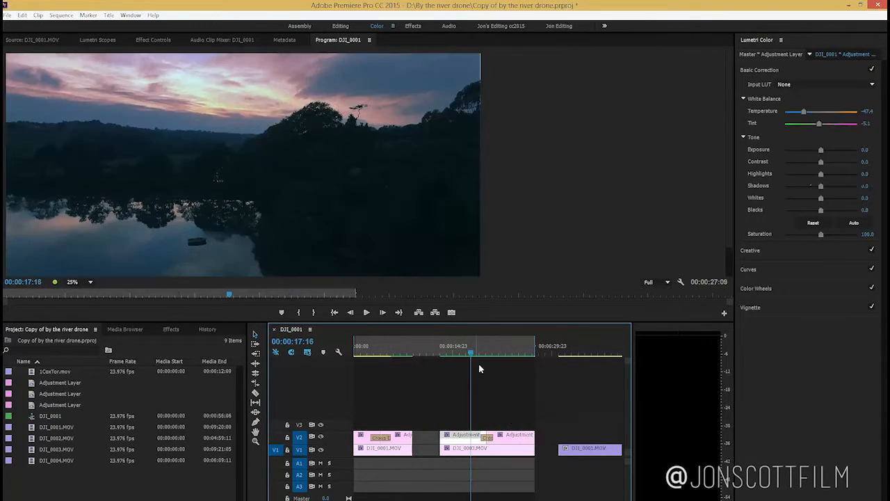
{"action": "mouse_move", "coordinate": [482, 357]}
{"action": "left_mouse_down"}
{"action": "mouse_move", "coordinate": [463, 355]}
{"action": "mouse_move", "coordinate": [493, 357]}
{"action": "left_mouse_up"}
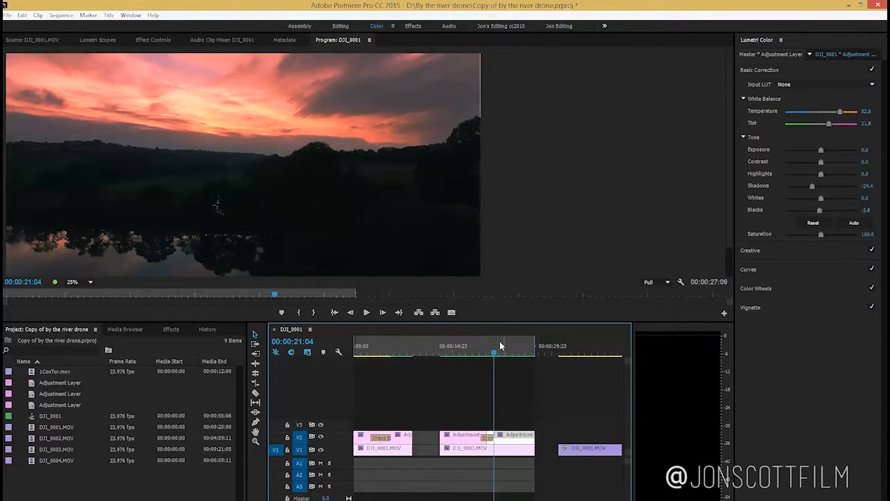
{"action": "left_click_drag", "start_coordinate": [491, 351], "coordinate": [510, 362]}
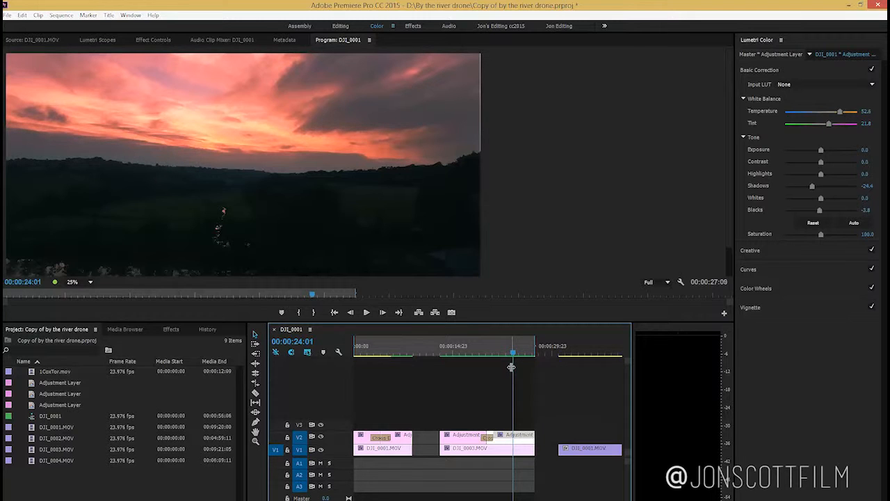
- Select the ungraded DJI_0001.MOV clip by scrubbing over it, switch to the Effects workspace, and place the playhead at 00:00:32:15
{"action": "left_click", "coordinate": [563, 349]}
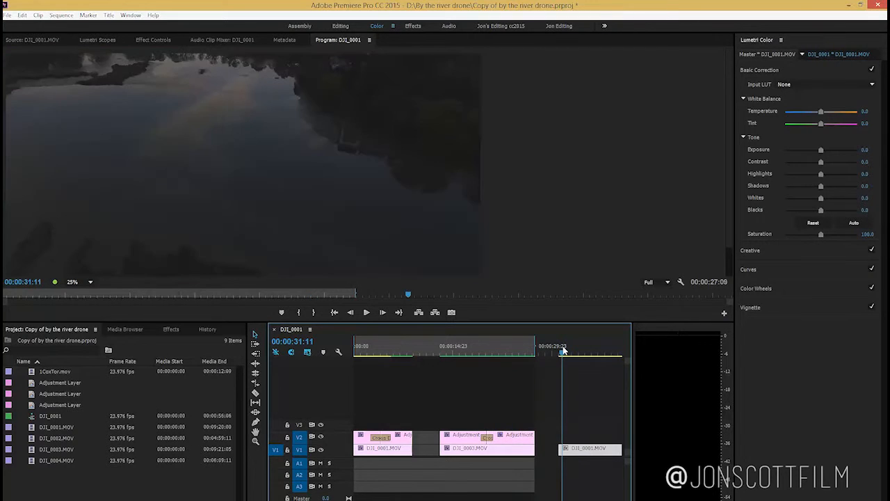
{"action": "key", "text": "minus"}
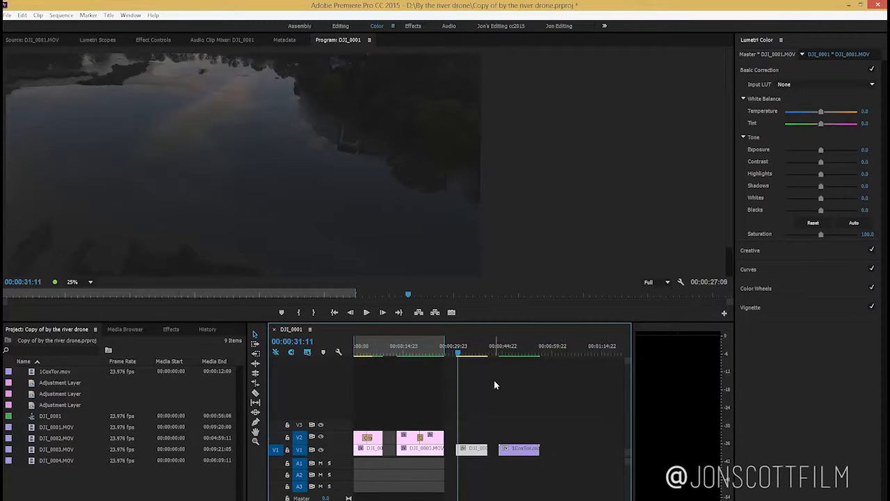
{"action": "left_click", "coordinate": [467, 353]}
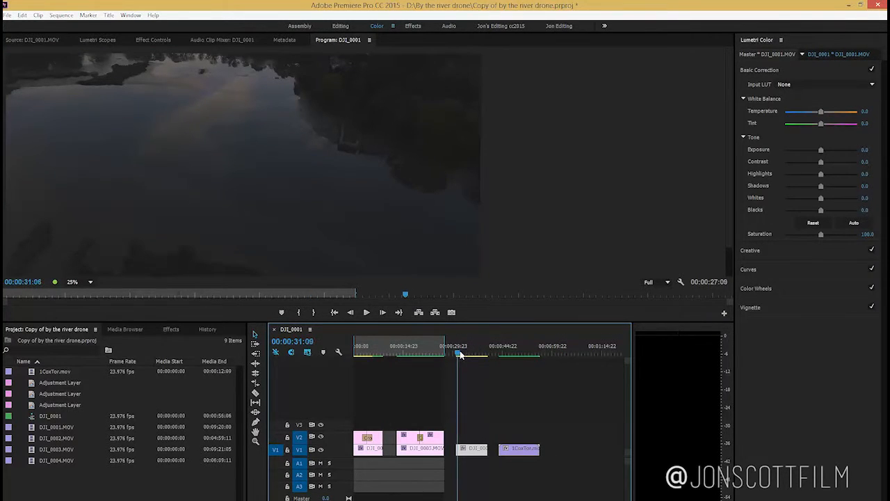
{"action": "left_click", "coordinate": [463, 354]}
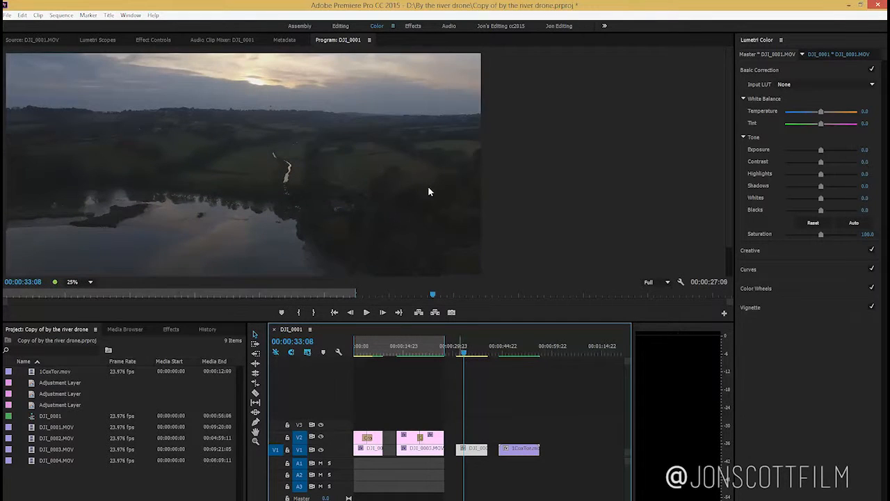
{"action": "left_click", "coordinate": [412, 28]}
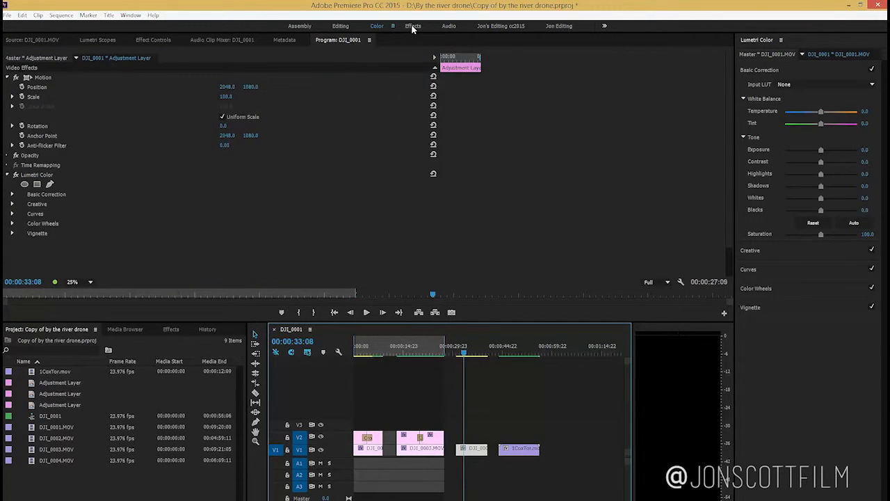
{"action": "left_click_drag", "start_coordinate": [407, 437], "coordinate": [401, 449]}
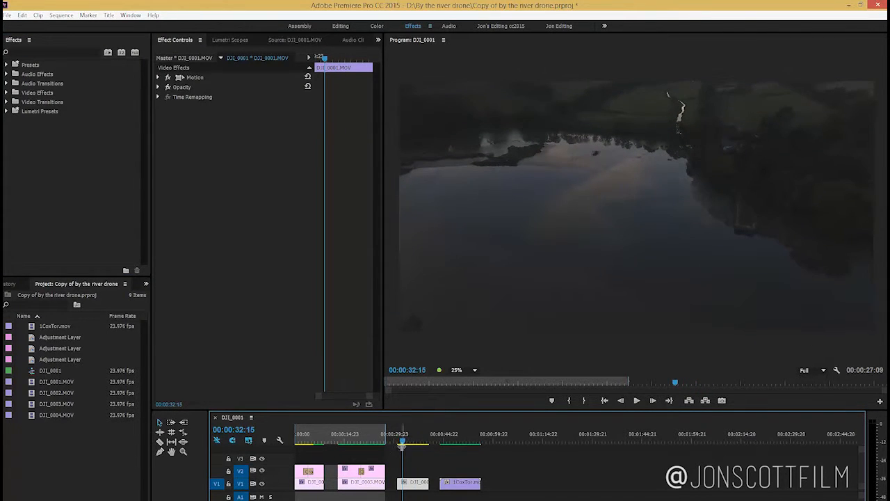
- Apply the RGB Curves effect to the DJI_0001.MOV clip and pull the Master curve's midpoint down at 00:00:35:17
{"action": "right_click", "coordinate": [185, 130]}
{"action": "left_click", "coordinate": [172, 130]}
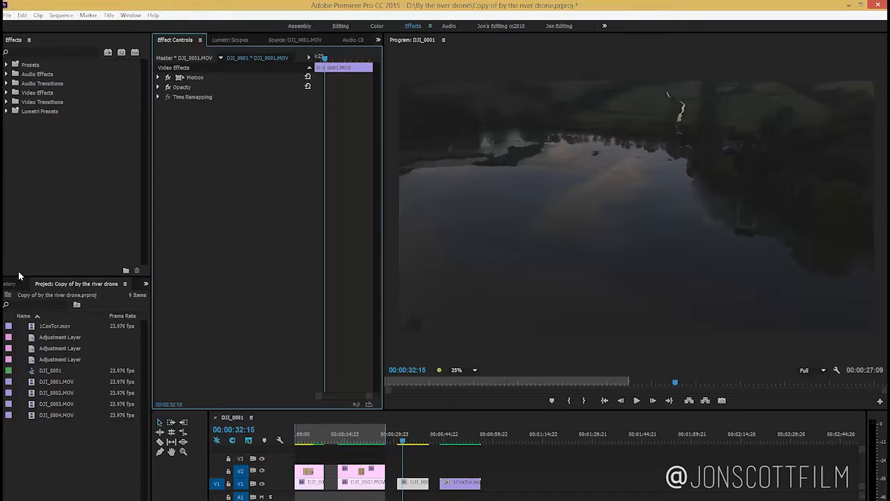
{"action": "left_click", "coordinate": [27, 59]}
{"action": "left_click", "coordinate": [25, 51]}
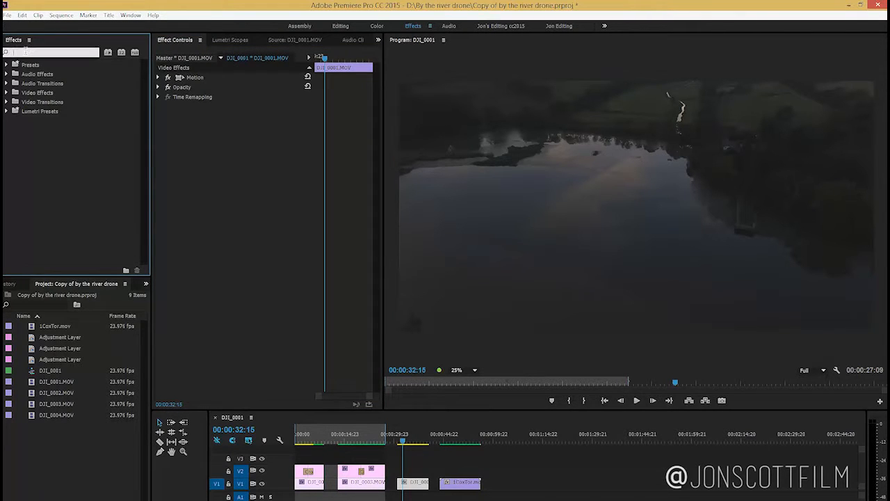
{"action": "type", "text": "rgb"}
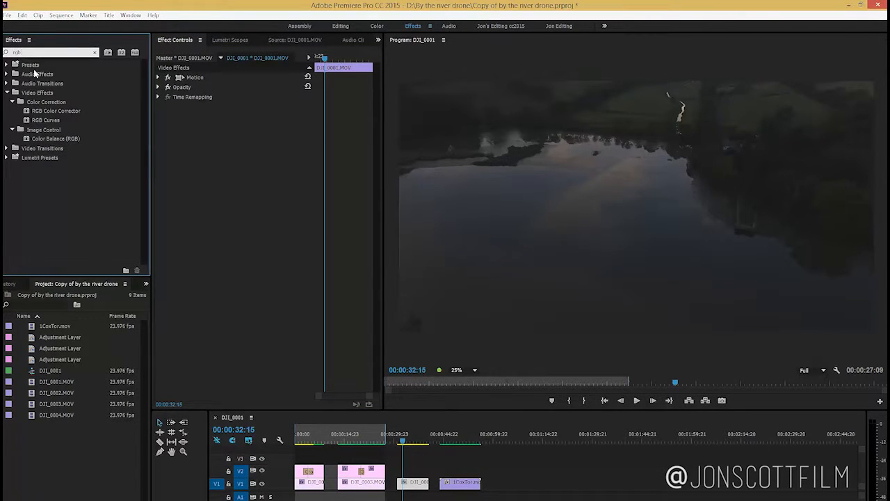
{"action": "left_click_drag", "start_coordinate": [45, 116], "coordinate": [209, 124]}
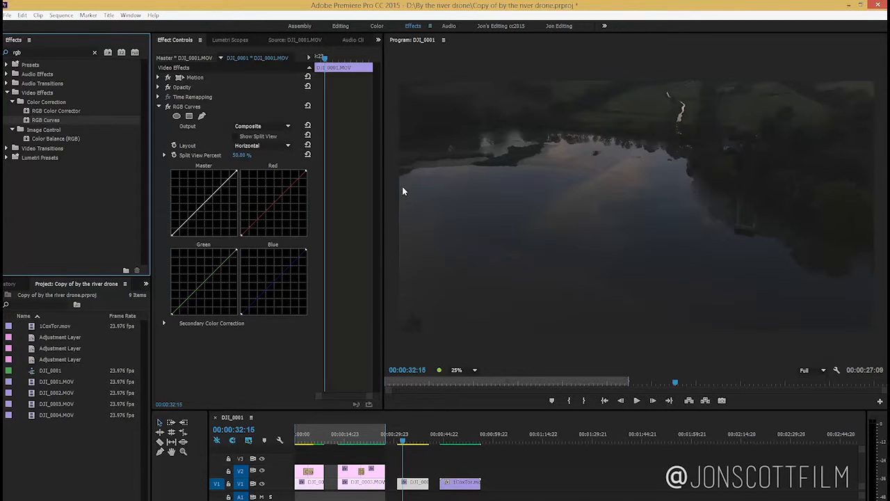
{"action": "mouse_move", "coordinate": [407, 441]}
{"action": "left_mouse_down"}
{"action": "mouse_move", "coordinate": [398, 443]}
{"action": "mouse_move", "coordinate": [413, 441]}
{"action": "left_mouse_up"}
{"action": "left_click_drag", "start_coordinate": [207, 200], "coordinate": [210, 207]}
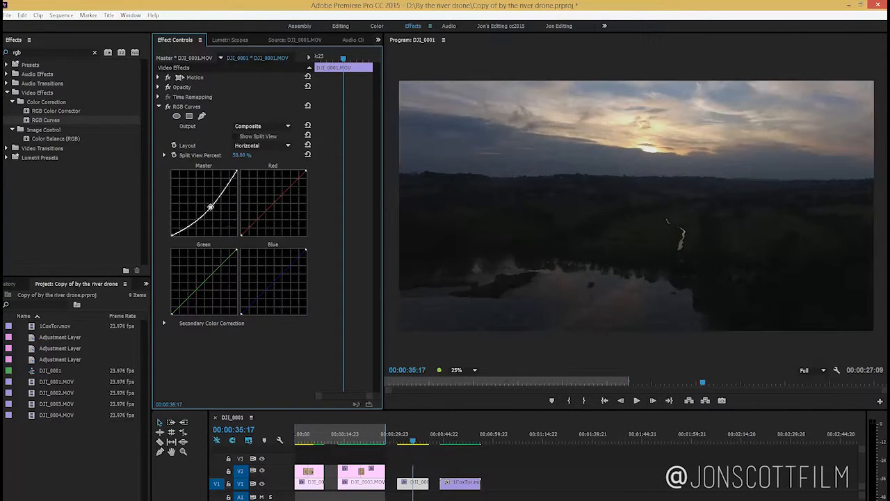
- Draw a four-point RGB Curves mask around the sky, reaching past the frame edges and down to the horizon on both sides
{"action": "left_click", "coordinate": [188, 116]}
{"action": "left_click_drag", "start_coordinate": [664, 226], "coordinate": [883, 185]}
{"action": "left_click_drag", "start_coordinate": [497, 62], "coordinate": [883, 65]}
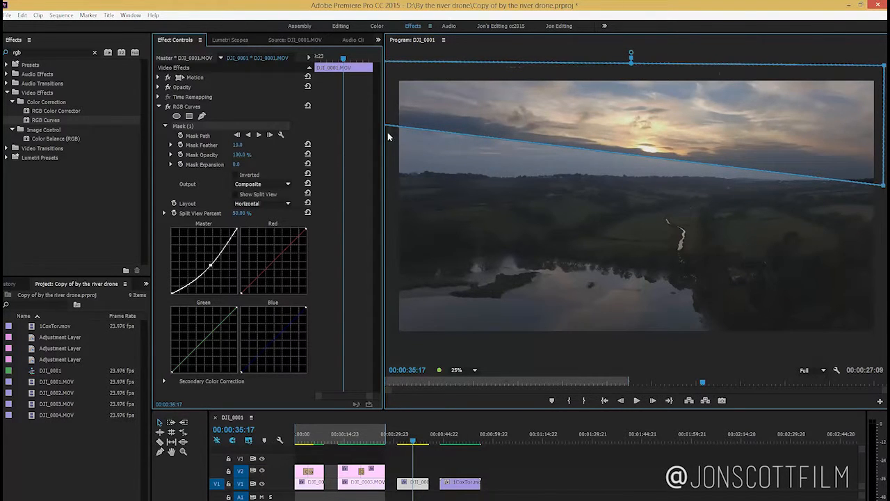
{"action": "scroll", "coordinate": [437, 132], "scroll_direction": "down", "scroll_amount": 1}
{"action": "scroll", "coordinate": [437, 132], "scroll_direction": "down", "scroll_amount": 1}
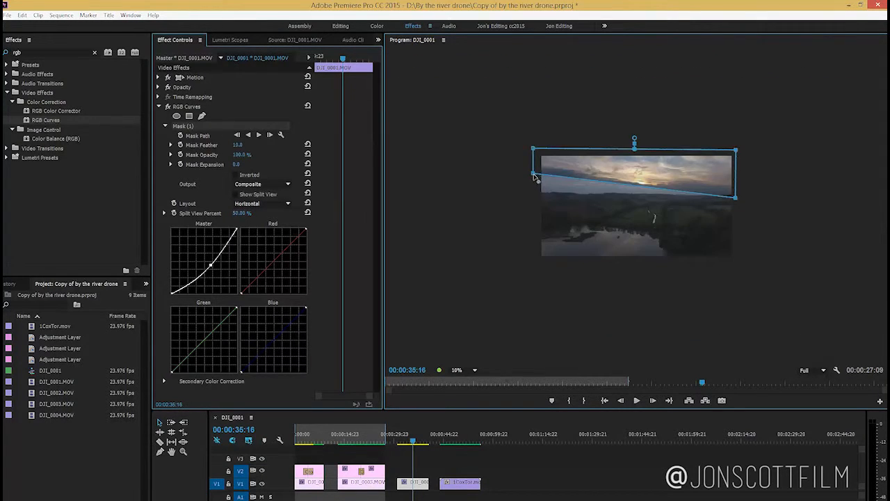
{"action": "left_click_drag", "start_coordinate": [533, 174], "coordinate": [533, 198]}
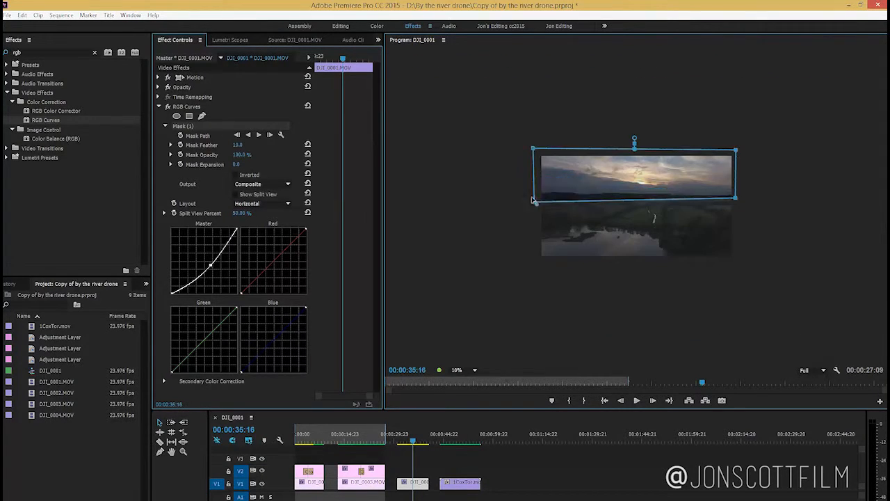
{"action": "left_click", "coordinate": [475, 370]}
{"action": "left_click", "coordinate": [470, 404]}
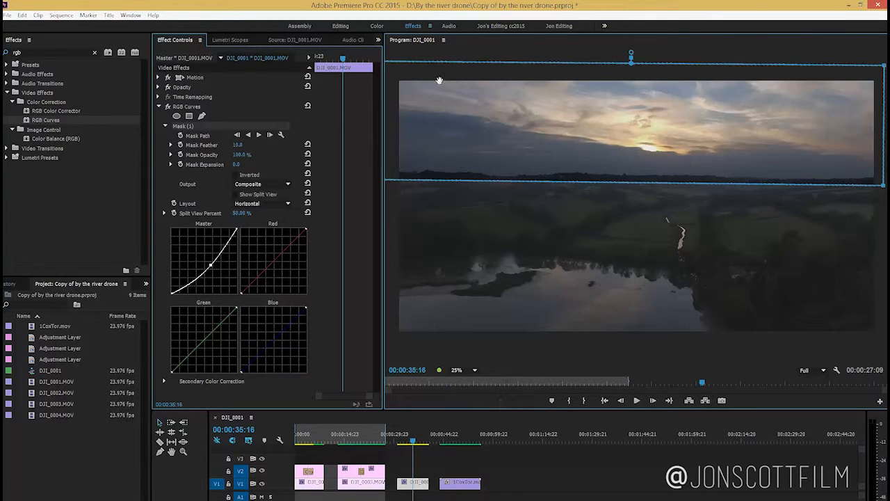
- Adjust the Master curve's midpoint and shape the Red curve into an S with raised highlights and lowered shadows
{"action": "left_click_drag", "start_coordinate": [211, 267], "coordinate": [207, 268]}
{"action": "left_click", "coordinate": [275, 261]}
{"action": "left_click_drag", "start_coordinate": [288, 246], "coordinate": [282, 245]}
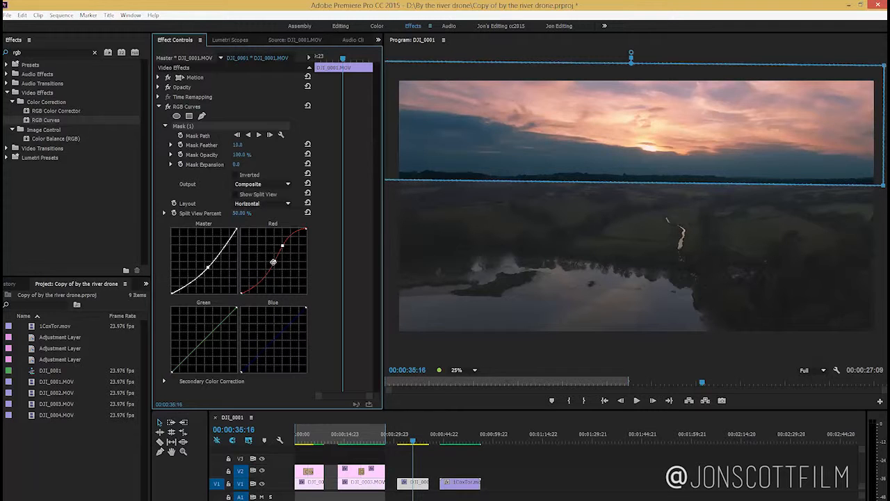
{"action": "left_click_drag", "start_coordinate": [274, 261], "coordinate": [268, 266]}
- Anchor the Blue curve's shadows and lower its highlights, and add a midtone and a slightly lowered highlight point to the Green curve
{"action": "left_click", "coordinate": [266, 350]}
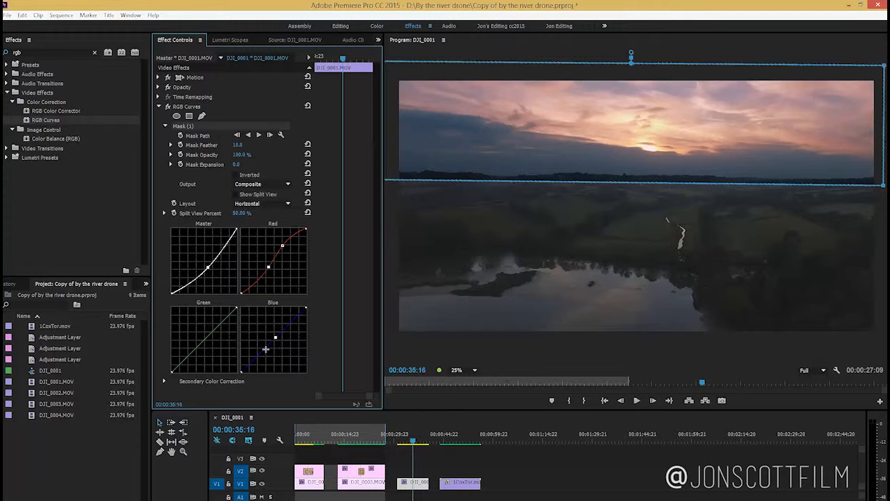
{"action": "left_click", "coordinate": [295, 322]}
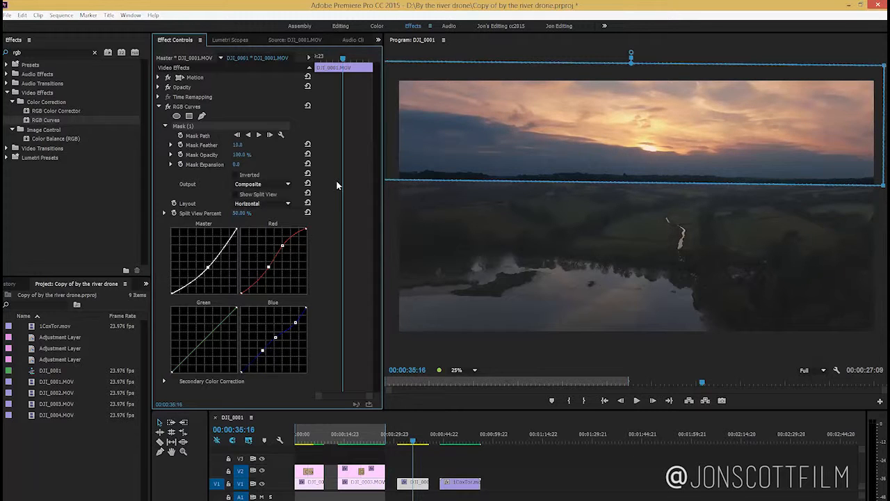
{"action": "left_click", "coordinate": [208, 336]}
{"action": "left_click", "coordinate": [224, 324]}
{"action": "left_click_drag", "start_coordinate": [225, 325], "coordinate": [222, 323]}
- Raise the sky mask's feather to about 210 with the playhead at 00:00:35:21, and hide the mask outline
{"action": "mouse_move", "coordinate": [413, 442]}
{"action": "left_mouse_down"}
{"action": "mouse_move", "coordinate": [424, 443]}
{"action": "mouse_move", "coordinate": [413, 445]}
{"action": "left_mouse_up"}
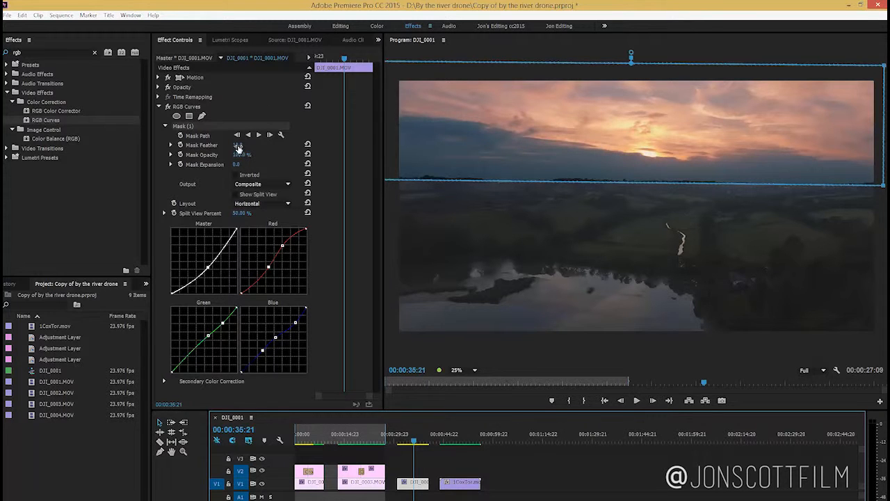
{"action": "left_click_drag", "start_coordinate": [237, 146], "coordinate": [342, 146]}
{"action": "left_click", "coordinate": [191, 109]}
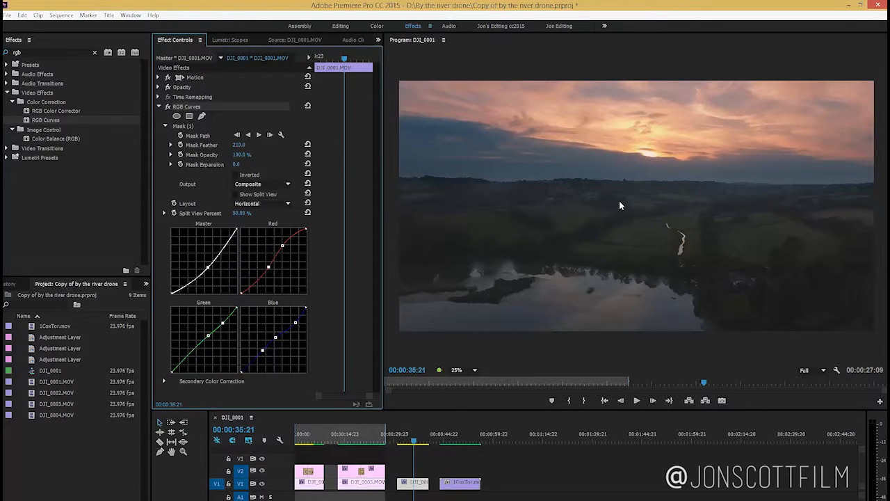
- Toggle the RGB Curves effect off and on to compare the sky before and after the grade
{"action": "left_click", "coordinate": [166, 108]}
{"action": "left_click", "coordinate": [166, 108]}
{"action": "left_click", "coordinate": [166, 109]}
{"action": "left_click", "coordinate": [165, 108]}
- Move the sky mask up above the frame at the clip's start, 00:00:31:00, and start keyframing its Mask Path
{"action": "left_click_drag", "start_coordinate": [346, 61], "coordinate": [305, 72]}
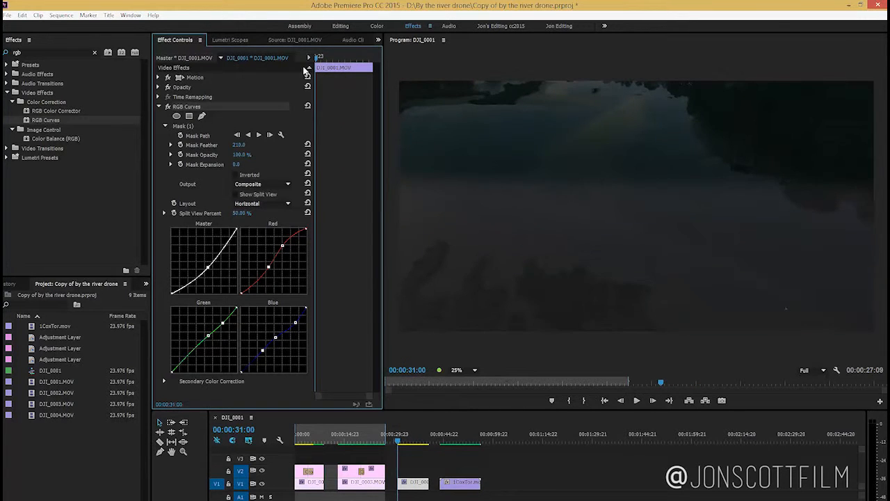
{"action": "left_click", "coordinate": [181, 127]}
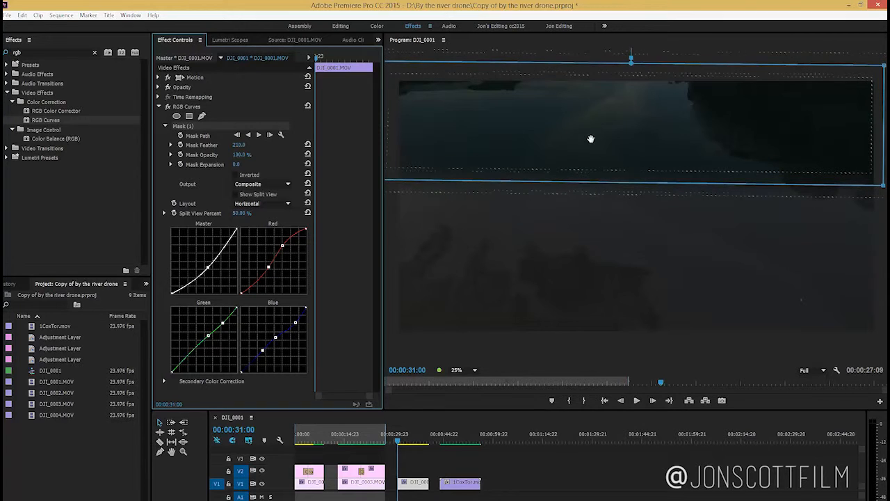
{"action": "left_click_drag", "start_coordinate": [591, 144], "coordinate": [590, 39]}
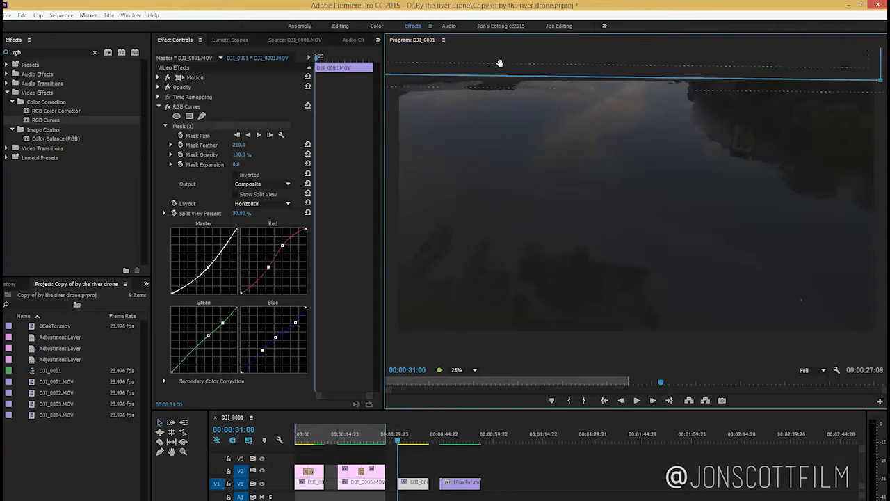
{"action": "left_click", "coordinate": [180, 136]}
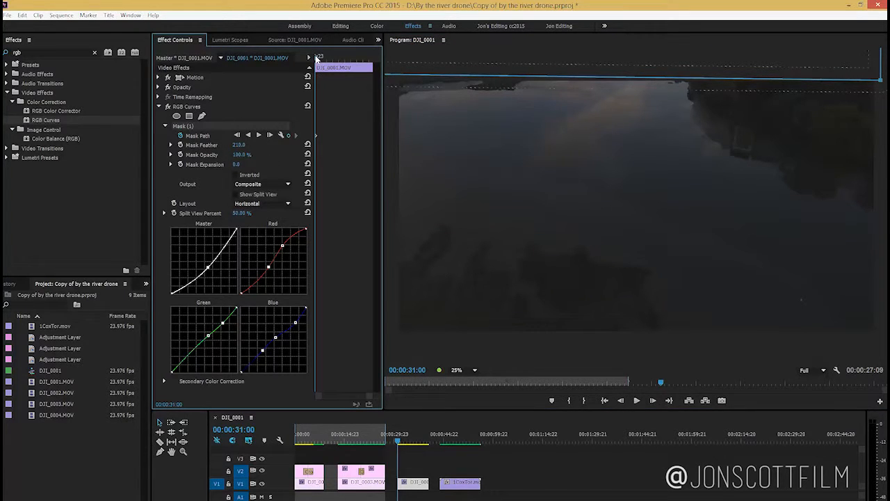
- Keyframe the sky mask down along the horizon at 00:00:33:11, 00:00:34:22 and further points through 00:00:38:19
{"action": "left_click_drag", "start_coordinate": [317, 57], "coordinate": [330, 58]}
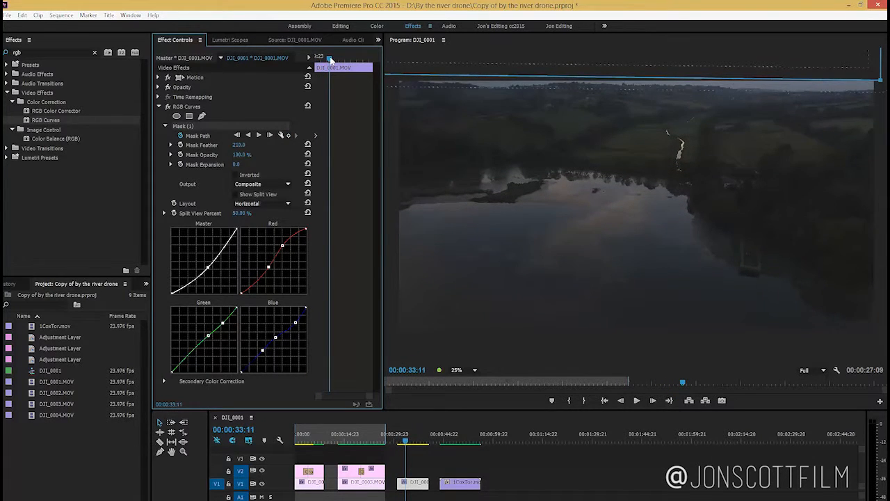
{"action": "left_click_drag", "start_coordinate": [552, 51], "coordinate": [564, 61]}
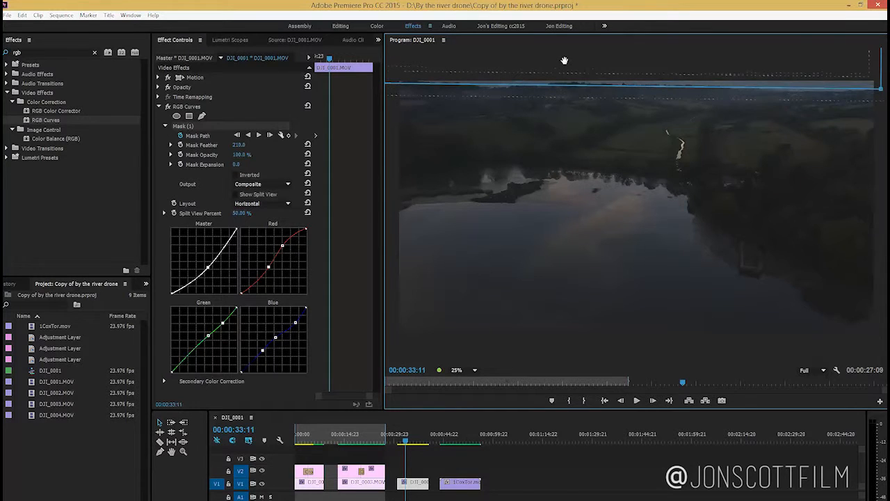
{"action": "left_click_drag", "start_coordinate": [332, 59], "coordinate": [340, 59]}
{"action": "left_click_drag", "start_coordinate": [546, 64], "coordinate": [545, 127]}
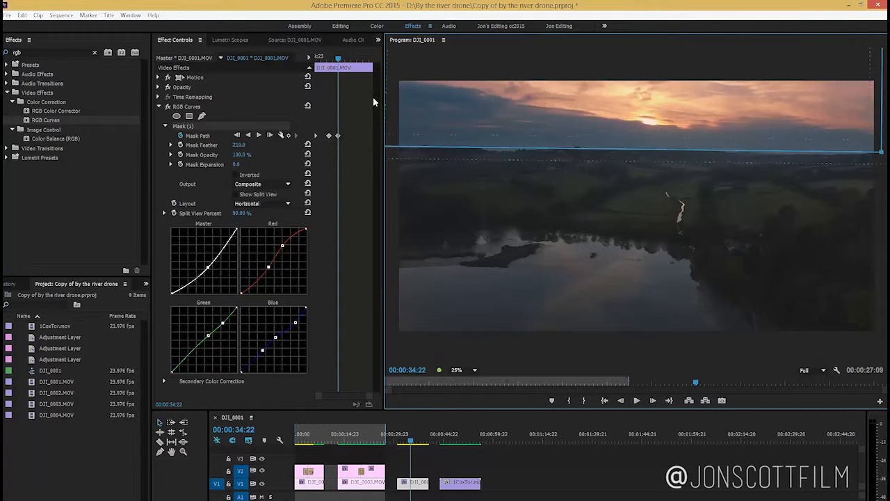
{"action": "left_click_drag", "start_coordinate": [340, 60], "coordinate": [350, 61]}
{"action": "left_click_drag", "start_coordinate": [624, 132], "coordinate": [625, 166]}
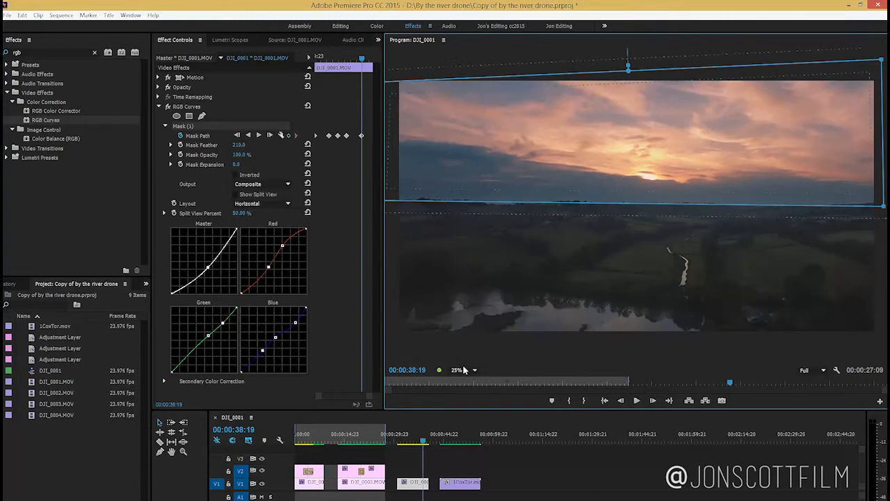
- Raise the sky mask's upper-left corner well above the frame at 00:00:38:19
{"action": "left_click", "coordinate": [461, 370]}
{"action": "left_click", "coordinate": [471, 394]}
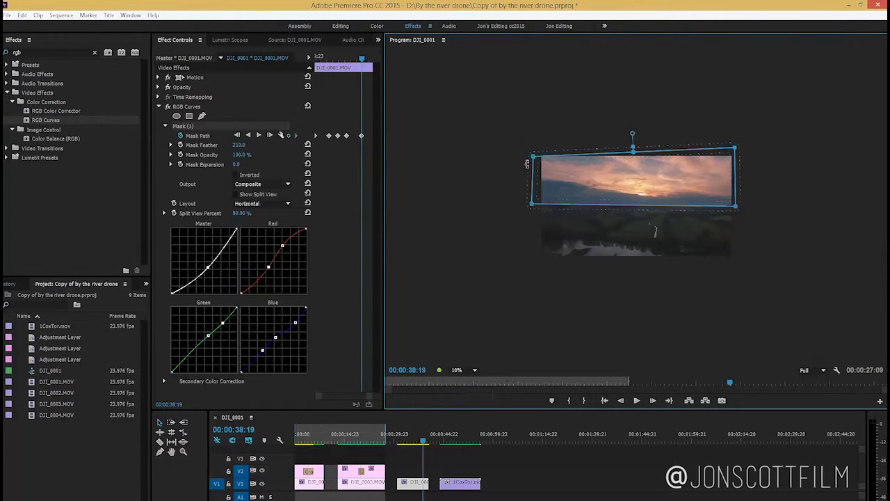
{"action": "left_click_drag", "start_coordinate": [535, 159], "coordinate": [531, 142]}
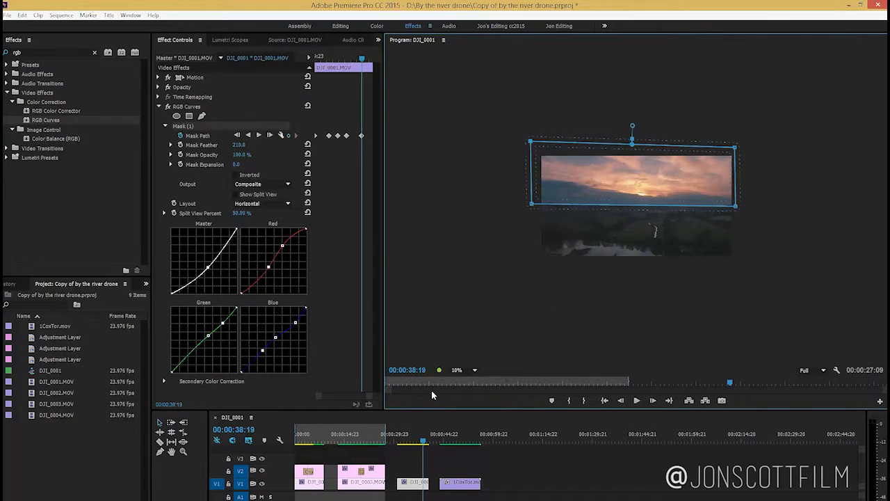
{"action": "left_click", "coordinate": [477, 370]}
{"action": "left_click", "coordinate": [475, 405]}
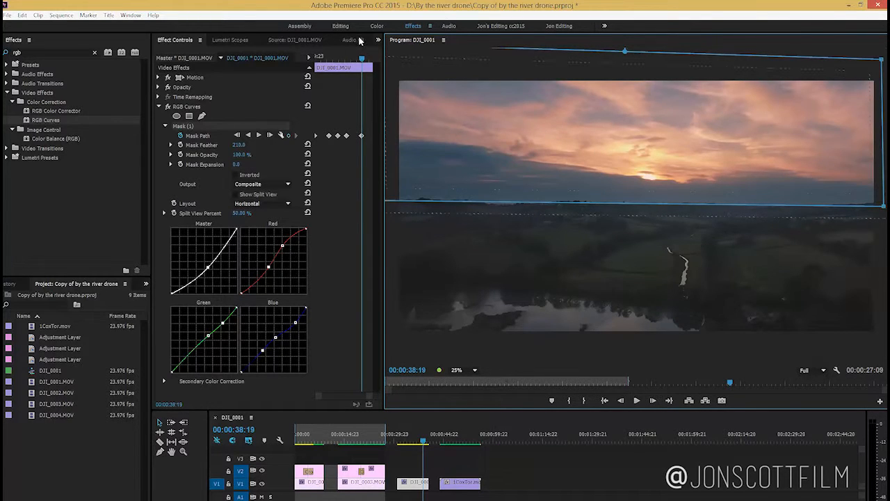
- Nudge the sky mask down to the horizon at 00:00:35:17 and 00:00:37:20, and return the playhead to 00:00:35:22
{"action": "left_click_drag", "start_coordinate": [364, 59], "coordinate": [342, 71]}
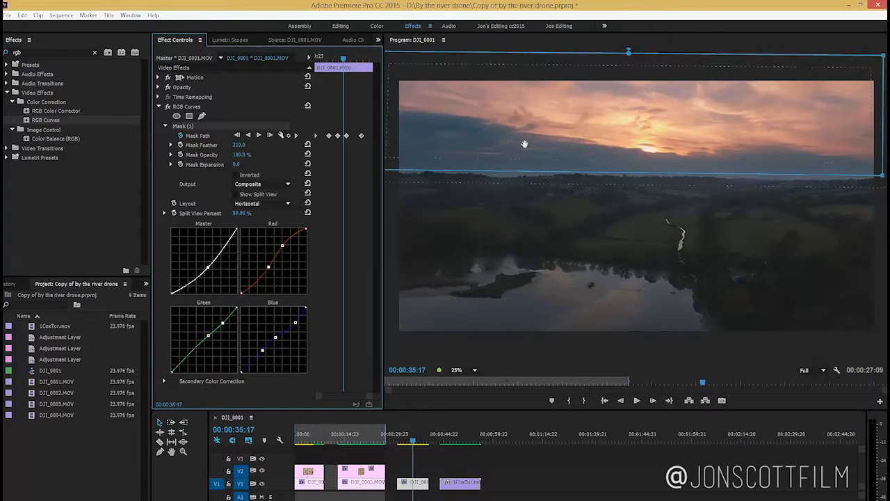
{"action": "left_click_drag", "start_coordinate": [526, 140], "coordinate": [526, 144]}
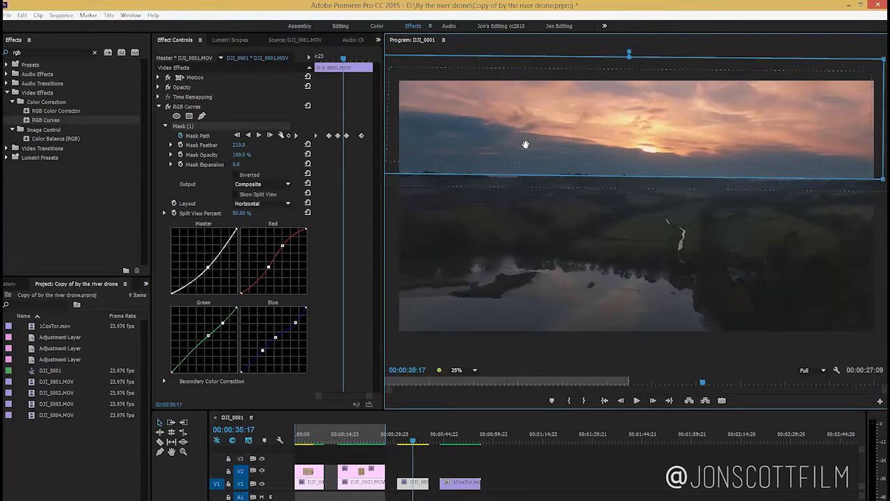
{"action": "left_click", "coordinate": [344, 61]}
{"action": "left_click_drag", "start_coordinate": [348, 60], "coordinate": [356, 60]}
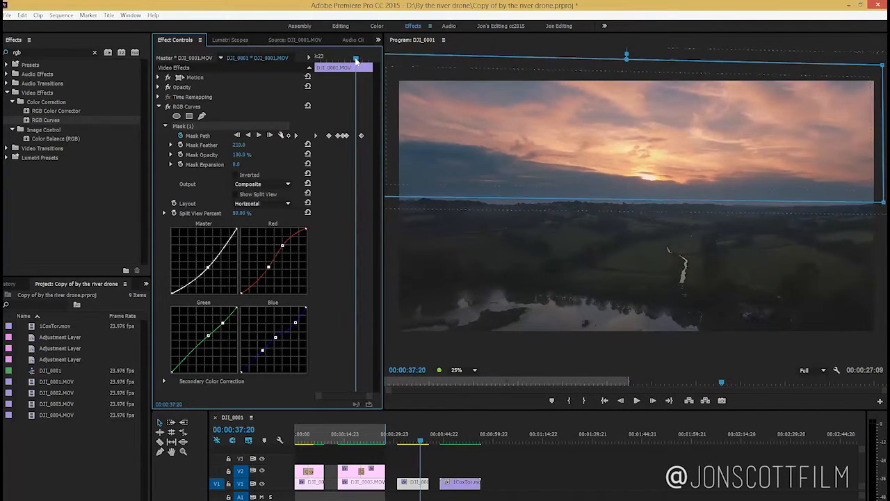
{"action": "left_click_drag", "start_coordinate": [598, 166], "coordinate": [598, 171]}
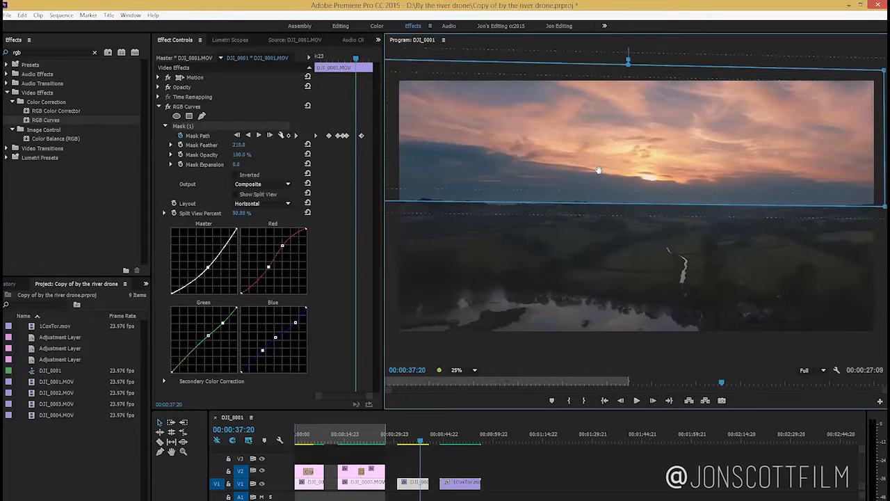
{"action": "left_click_drag", "start_coordinate": [355, 58], "coordinate": [346, 84]}
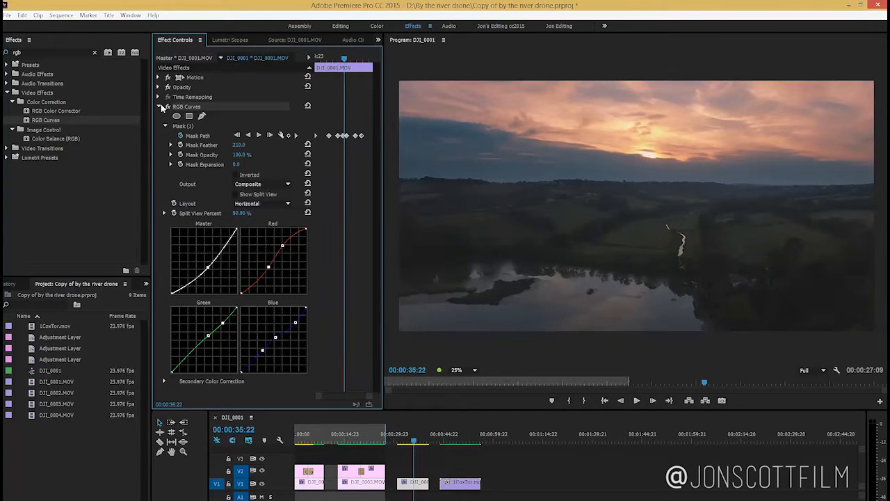
- Rename the clip's RGB Curves effect to SKY
{"action": "right_click", "coordinate": [190, 108]}
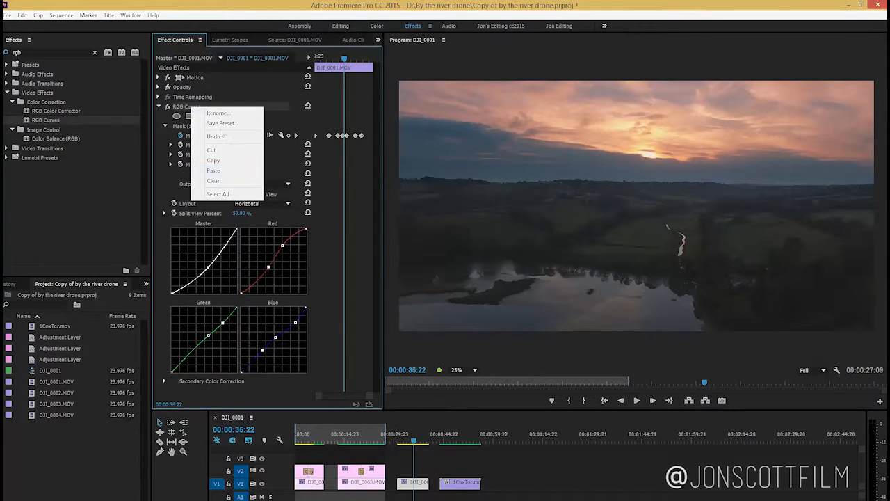
{"action": "left_click", "coordinate": [220, 113]}
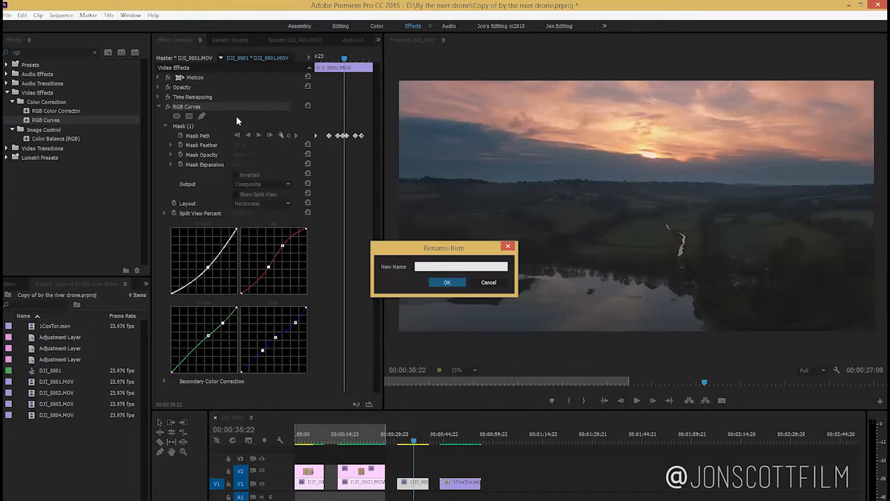
{"action": "key", "text": "Return"}
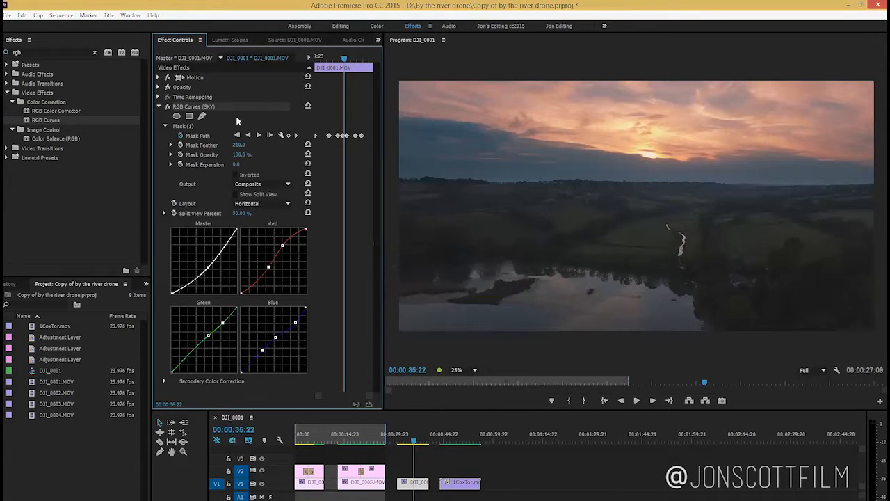
- Copy the RGB Curves (SKY) effect and paste a duplicate of it onto the same clip
{"action": "right_click", "coordinate": [199, 108]}
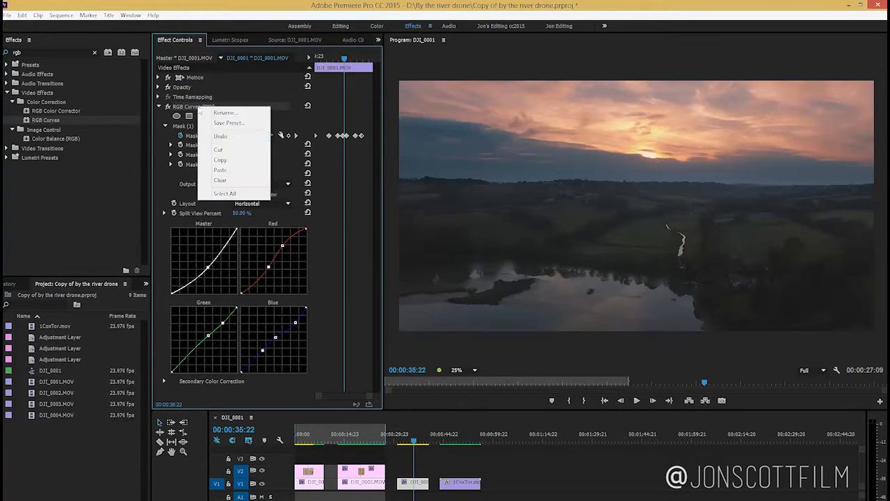
{"action": "left_click", "coordinate": [223, 159]}
{"action": "left_click", "coordinate": [158, 106]}
{"action": "right_click", "coordinate": [204, 173]}
{"action": "left_click", "coordinate": [234, 239]}
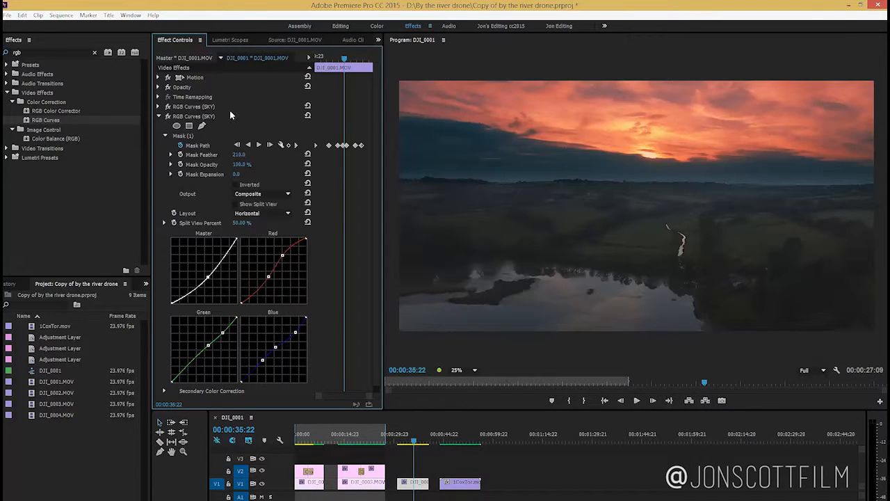
- Invert the mask of the duplicated RGB Curves effect, check the clip at 00:00:37:15, and park the playhead at 00:00:35:00
{"action": "left_click", "coordinate": [236, 184]}
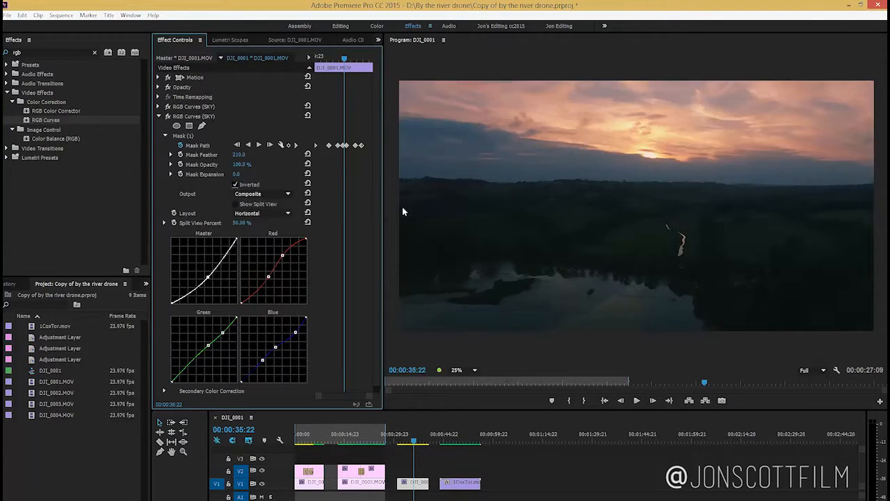
{"action": "mouse_move", "coordinate": [342, 68]}
{"action": "left_mouse_down"}
{"action": "mouse_move", "coordinate": [318, 68]}
{"action": "mouse_move", "coordinate": [354, 67]}
{"action": "left_mouse_up"}
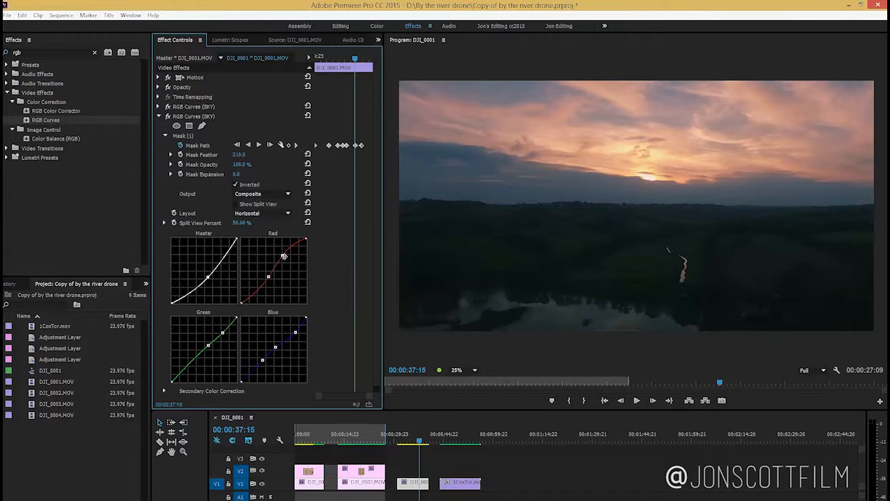
{"action": "left_click_drag", "start_coordinate": [362, 64], "coordinate": [341, 67]}
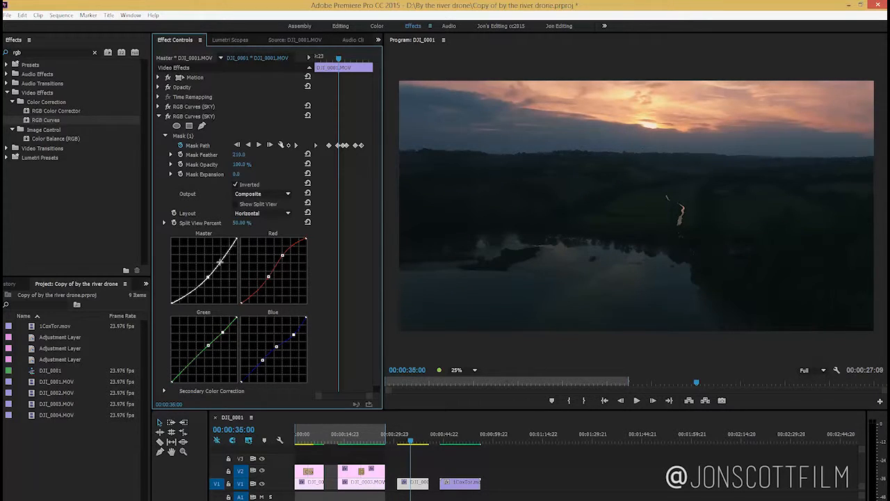
- Shape the duplicated effect's Master curve into an S-curve and shift both Red curve points toward the shadows
{"action": "left_click_drag", "start_coordinate": [208, 279], "coordinate": [204, 277]}
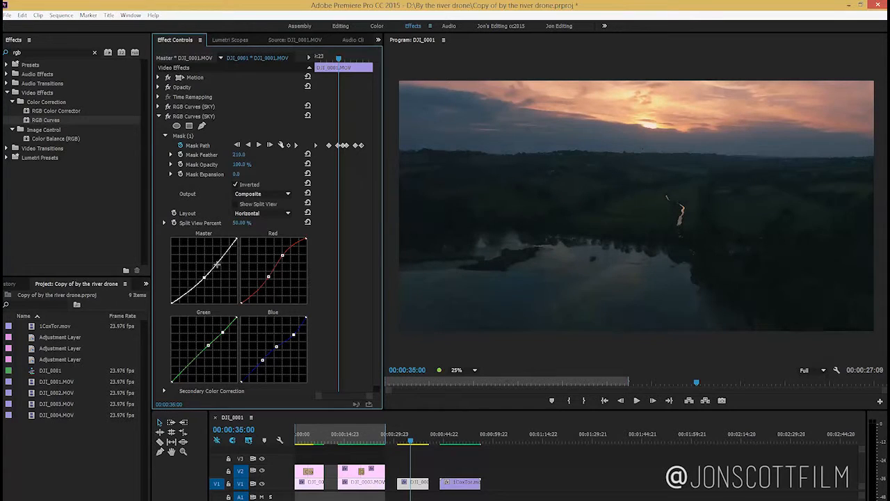
{"action": "left_click_drag", "start_coordinate": [202, 277], "coordinate": [188, 291]}
{"action": "left_click", "coordinate": [219, 259]}
{"action": "left_click_drag", "start_coordinate": [218, 259], "coordinate": [215, 257]}
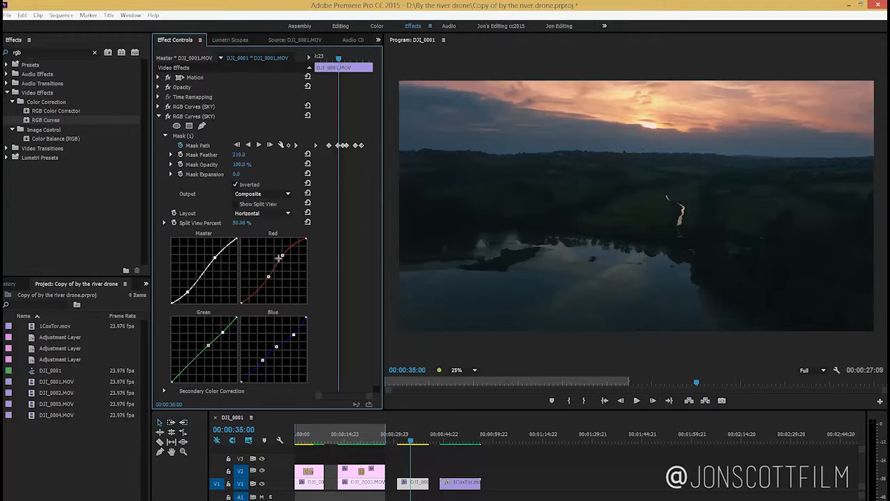
{"action": "left_click_drag", "start_coordinate": [282, 256], "coordinate": [257, 288]}
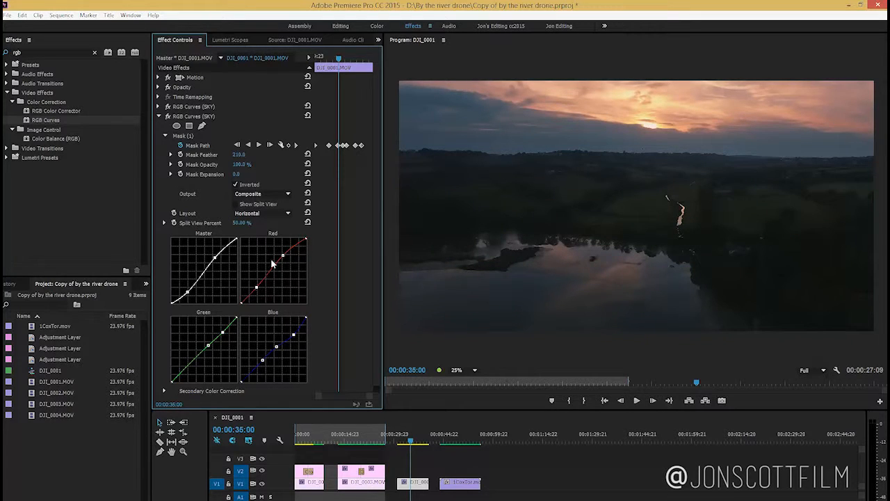
{"action": "left_click_drag", "start_coordinate": [282, 256], "coordinate": [279, 258]}
- Toggle both RGB Curves effects off and on at 00:00:35:17 to compare the grade, and preview it at 00:00:36:07
{"action": "mouse_move", "coordinate": [410, 441]}
{"action": "left_mouse_down"}
{"action": "mouse_move", "coordinate": [400, 443]}
{"action": "mouse_move", "coordinate": [422, 443]}
{"action": "mouse_move", "coordinate": [404, 443]}
{"action": "mouse_move", "coordinate": [413, 448]}
{"action": "left_mouse_up"}
{"action": "left_click", "coordinate": [167, 108]}
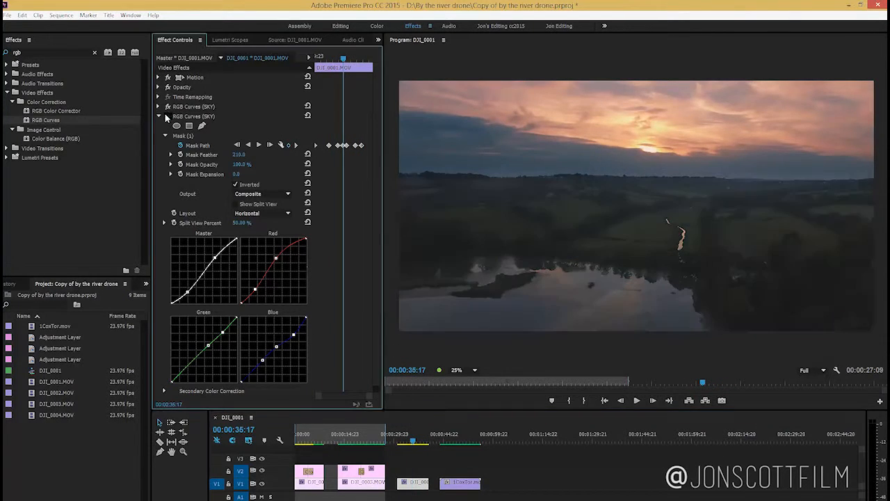
{"action": "left_click", "coordinate": [166, 107]}
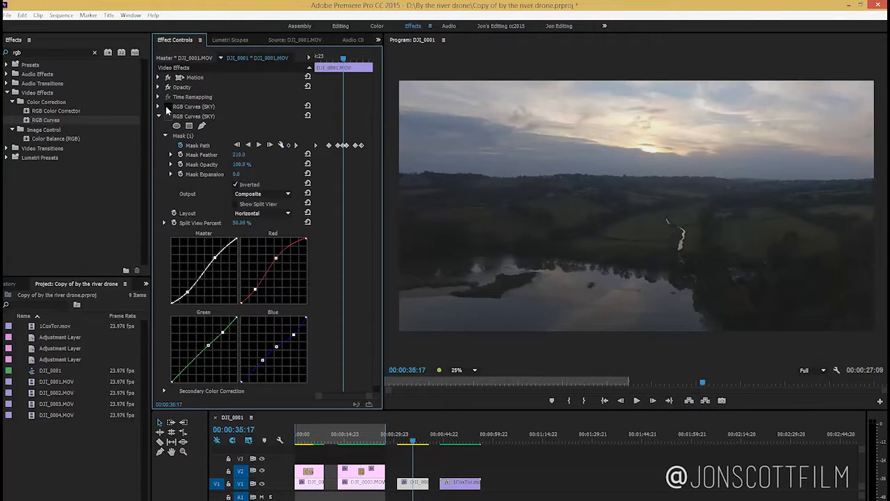
{"action": "left_click", "coordinate": [167, 107]}
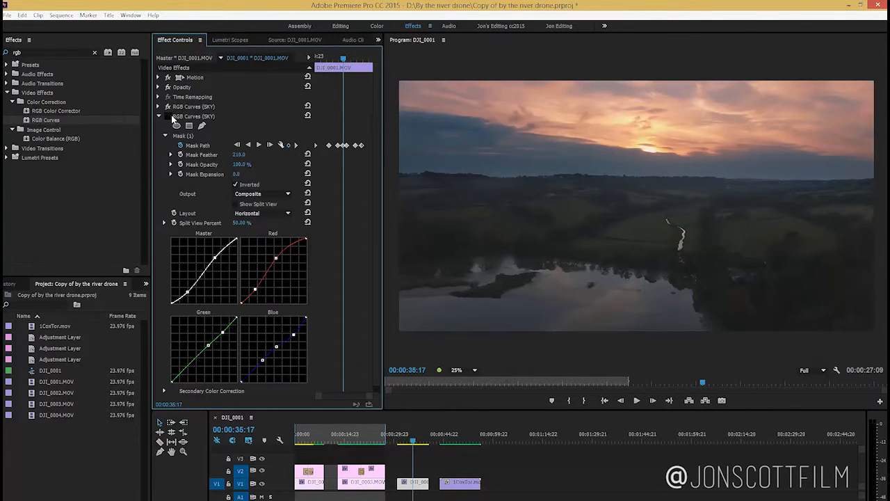
{"action": "left_click", "coordinate": [167, 116]}
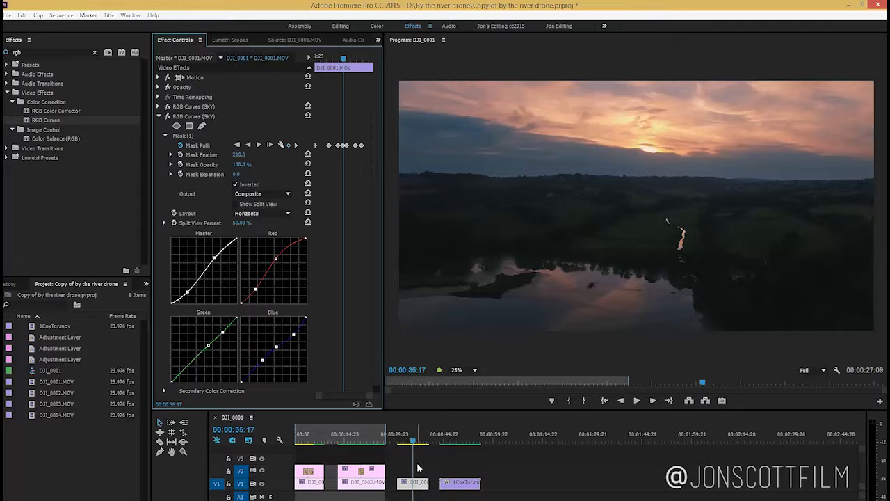
{"action": "mouse_move", "coordinate": [414, 440]}
{"action": "left_mouse_down"}
{"action": "mouse_move", "coordinate": [395, 443]}
{"action": "mouse_move", "coordinate": [415, 447]}
{"action": "left_mouse_up"}
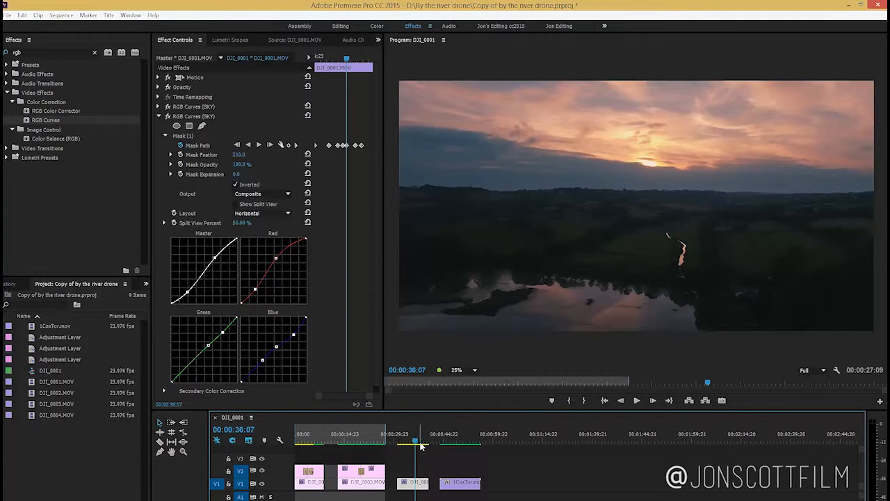
- Create a 4096 x 2160, 23.976 fps adjustment layer and place it on V2 above the DJI_0001.MOV clip
{"action": "right_click", "coordinate": [52, 453]}
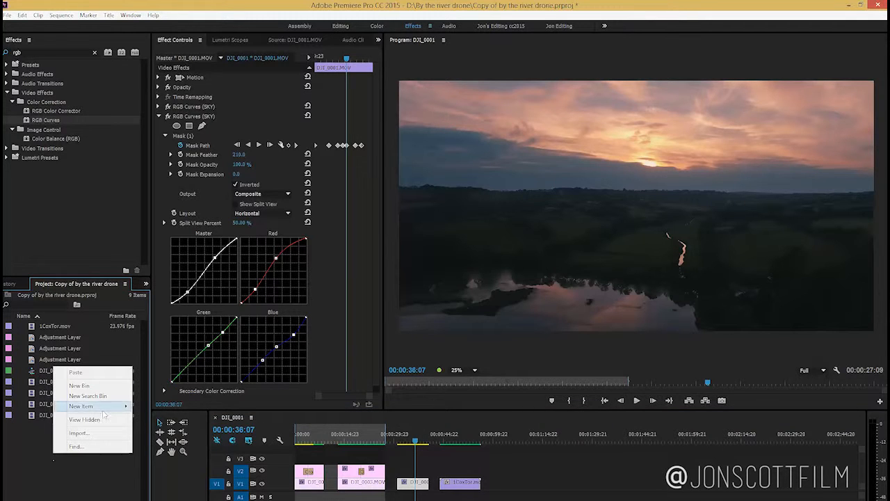
{"action": "mouse_move", "coordinate": [112, 411]}
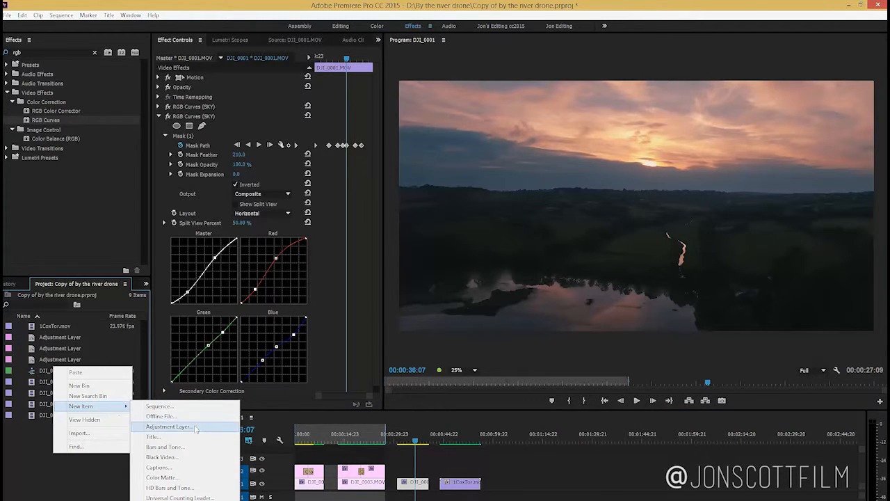
{"action": "left_click", "coordinate": [169, 426]}
{"action": "left_click", "coordinate": [464, 312]}
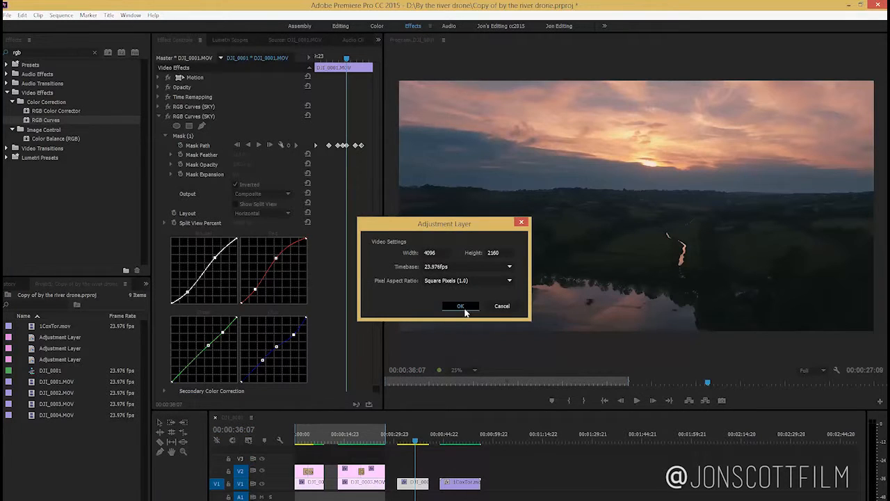
{"action": "left_click_drag", "start_coordinate": [52, 370], "coordinate": [428, 471]}
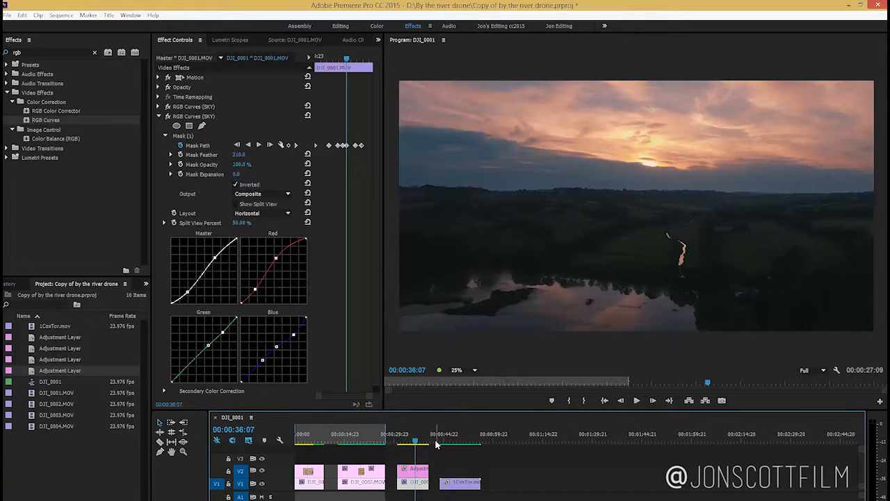
- Split the new adjustment layer above DJI_0001.MOV at 00:00:35:04
{"action": "key", "text": "c"}
{"action": "mouse_move", "coordinate": [415, 441]}
{"action": "left_mouse_down"}
{"action": "mouse_move", "coordinate": [405, 444]}
{"action": "mouse_move", "coordinate": [411, 450]}
{"action": "left_mouse_up"}
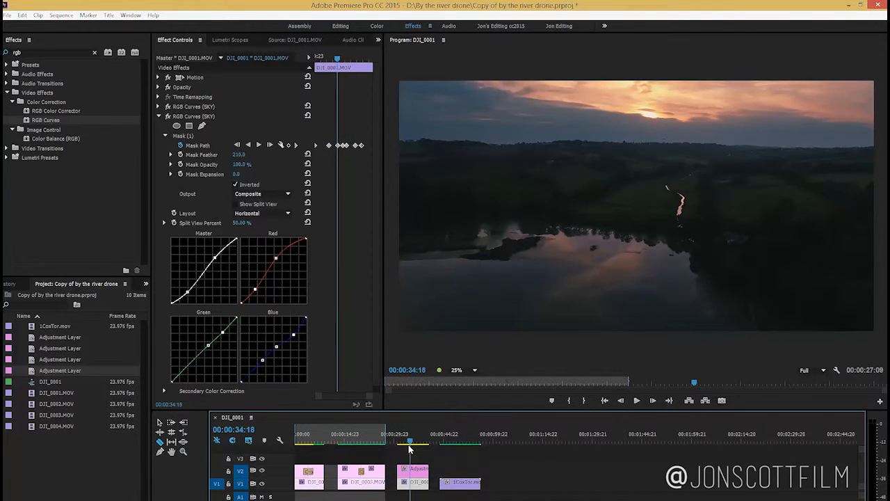
{"action": "left_click", "coordinate": [411, 441]}
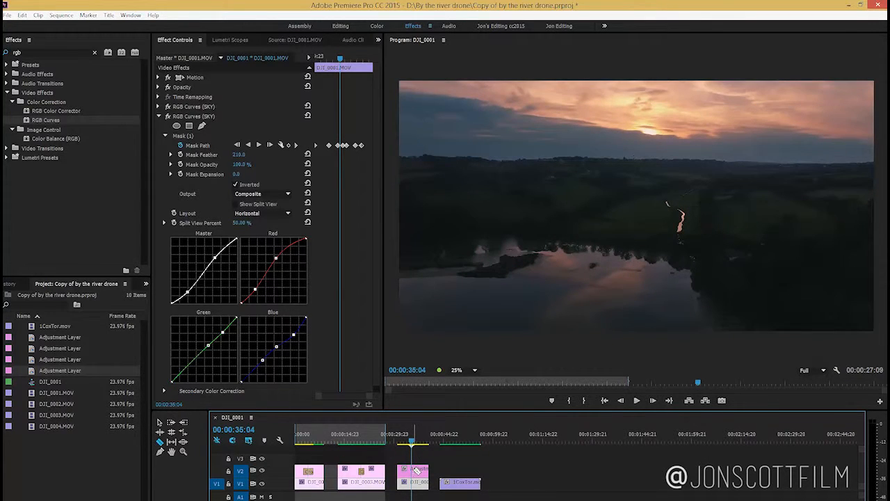
{"action": "left_click", "coordinate": [413, 471]}
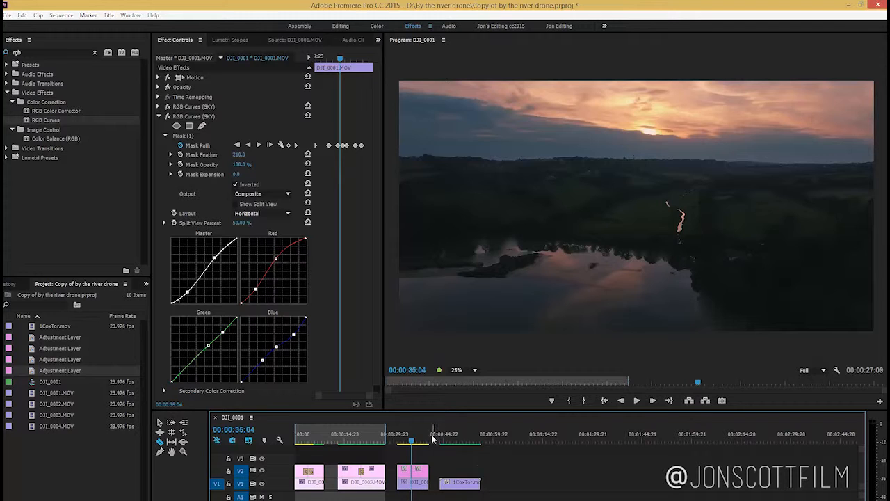
- Cool the DJI_0001.MOV clip in the Color workspace with a Lumetri temperature of -50.8 and a tint of -1.3
{"action": "left_click", "coordinate": [416, 491]}
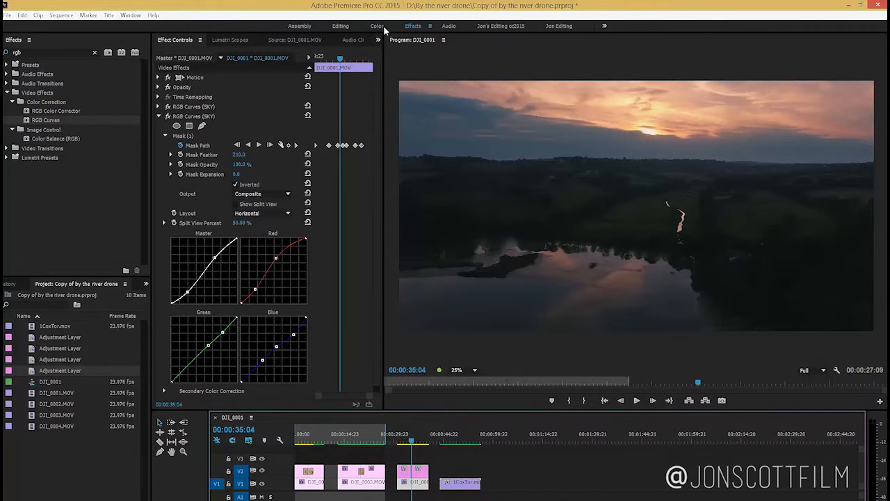
{"action": "left_click", "coordinate": [383, 28]}
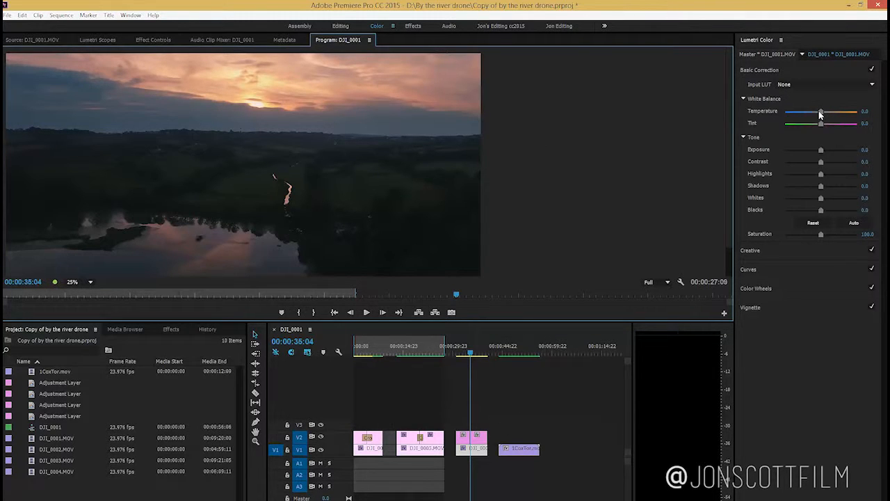
{"action": "left_click_drag", "start_coordinate": [822, 112], "coordinate": [803, 116]}
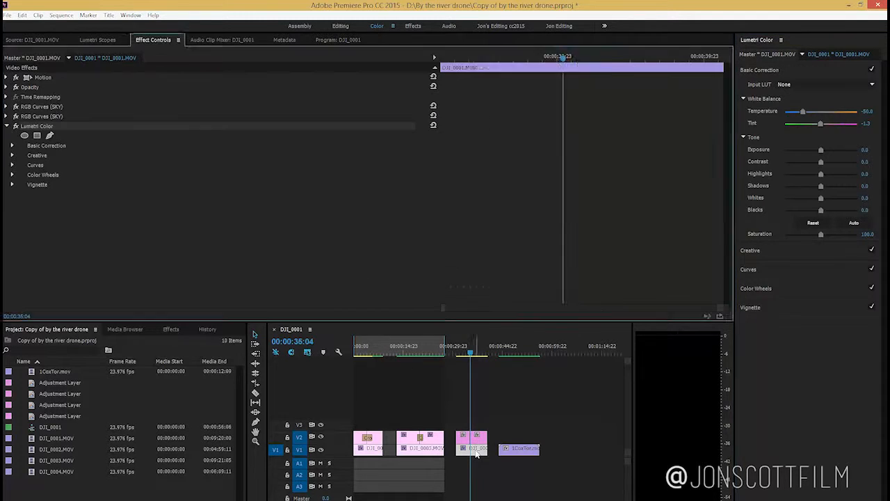
- Copy the DJI_0001.MOV clip and paste its Opacity and Lumetri Color attributes, without RGB Curves, onto the adjustment layer's first section
{"action": "right_click", "coordinate": [475, 450]}
{"action": "left_click", "coordinate": [498, 50]}
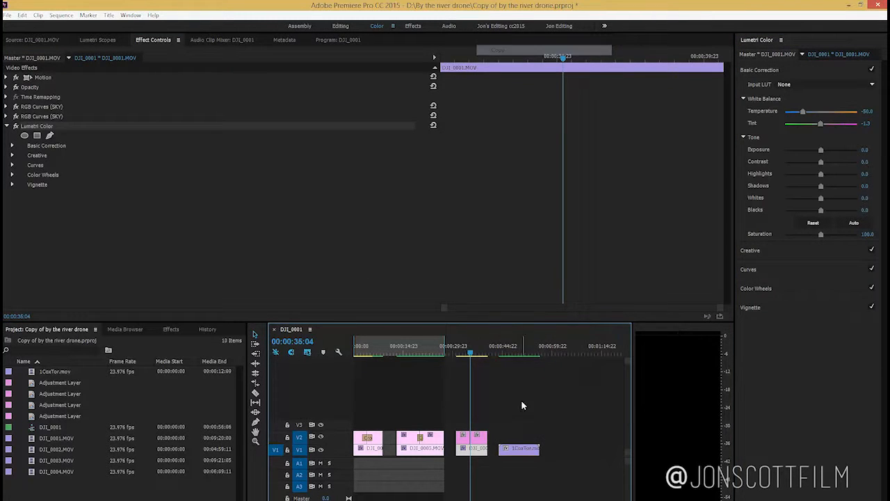
{"action": "left_click", "coordinate": [466, 444]}
{"action": "right_click", "coordinate": [467, 444]}
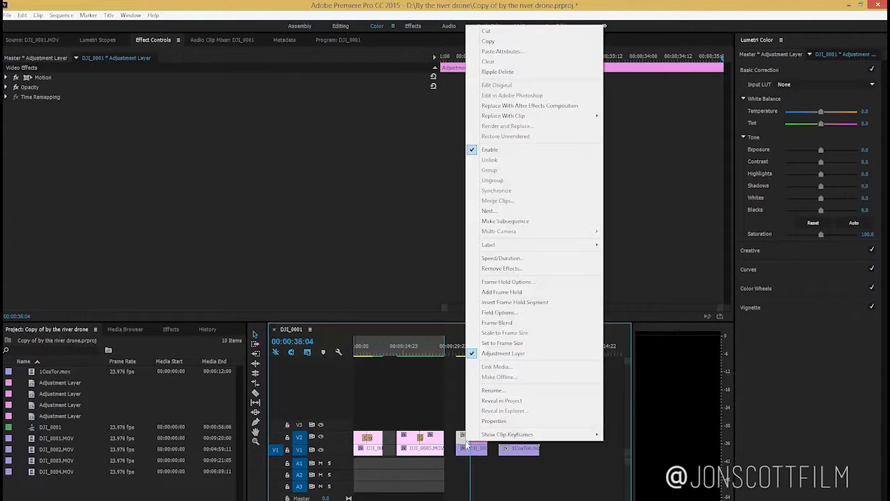
{"action": "left_click", "coordinate": [509, 53]}
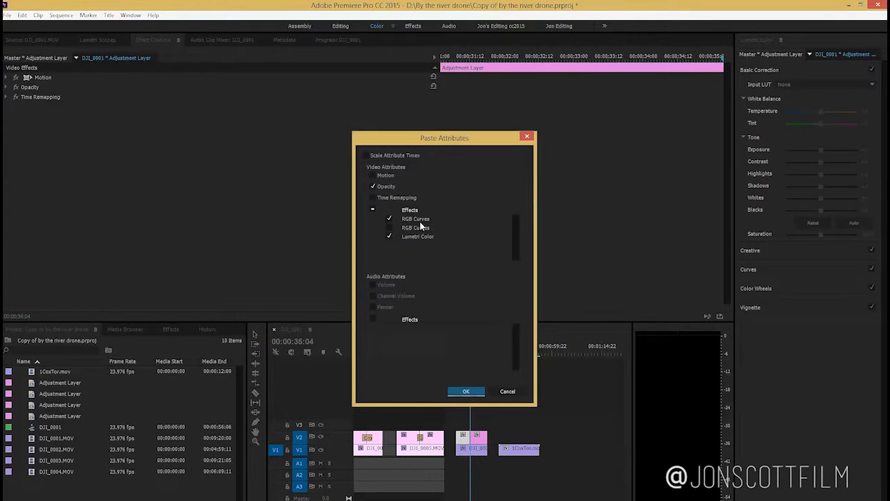
{"action": "left_click", "coordinate": [390, 219]}
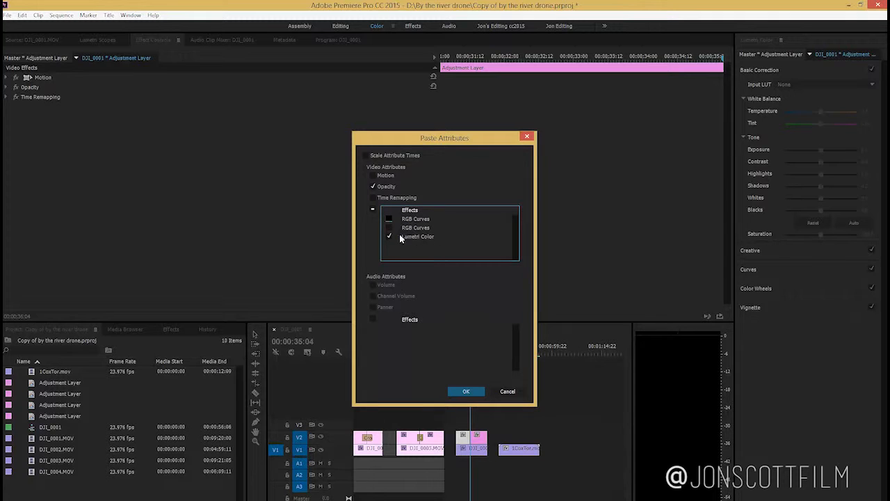
{"action": "left_click", "coordinate": [467, 390]}
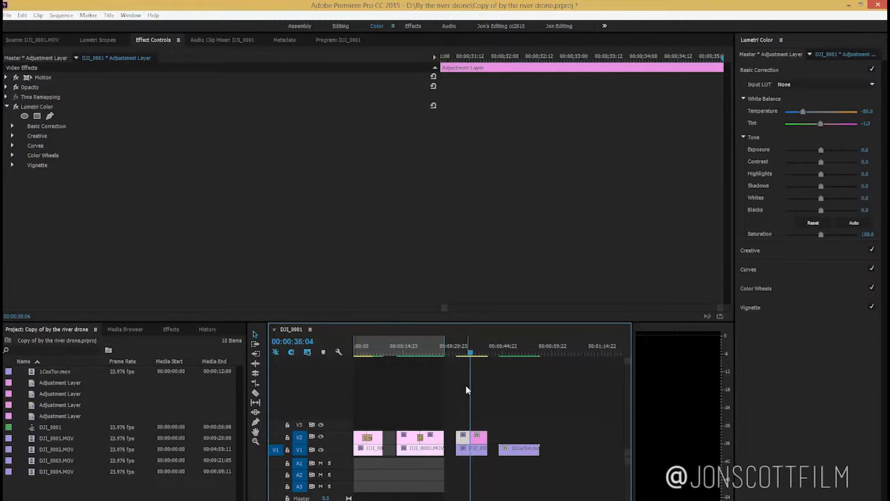
- Paste the copied Opacity and Lumetri Color attributes onto the adjustment layer's second section
{"action": "left_click", "coordinate": [480, 440]}
{"action": "left_click", "coordinate": [481, 445]}
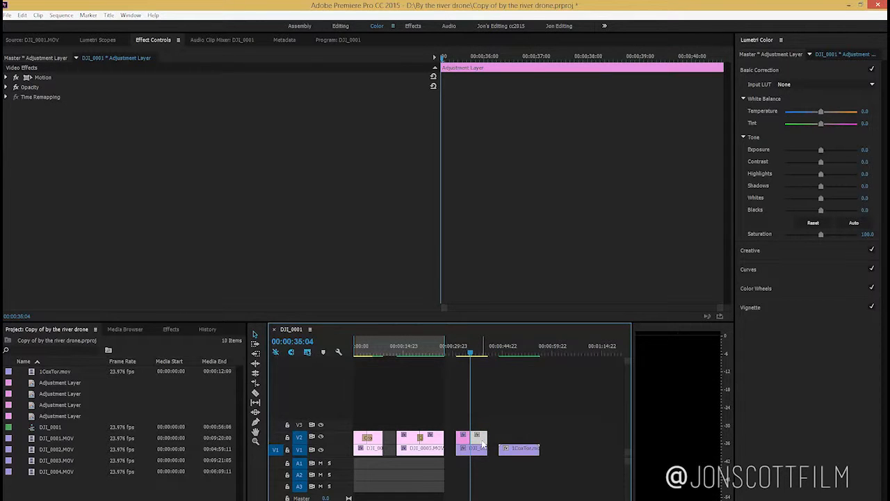
{"action": "right_click", "coordinate": [482, 443]}
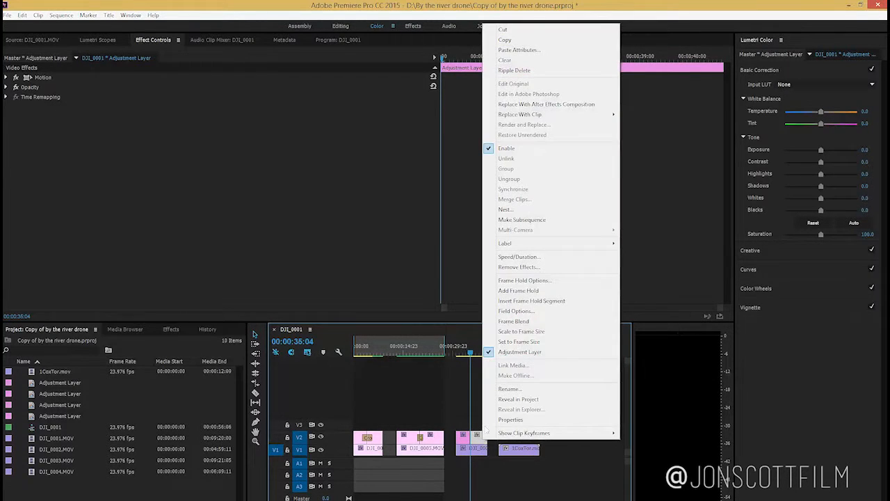
{"action": "left_click", "coordinate": [519, 50]}
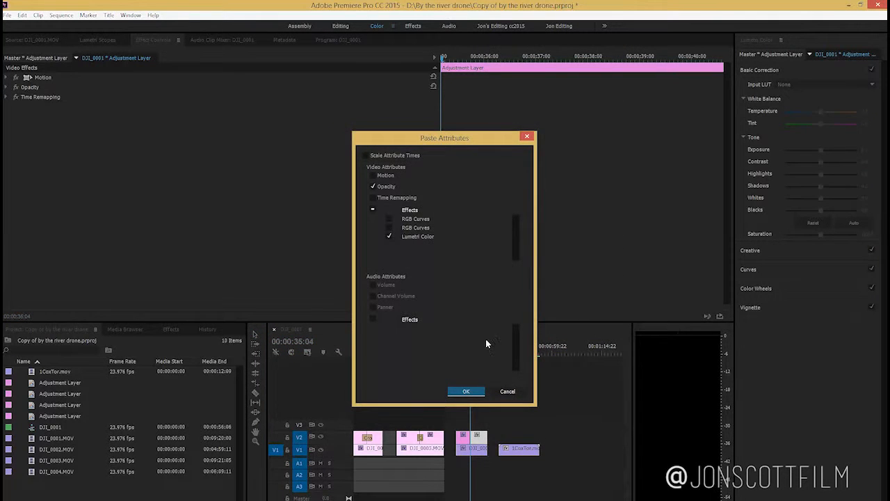
{"action": "left_click", "coordinate": [475, 386]}
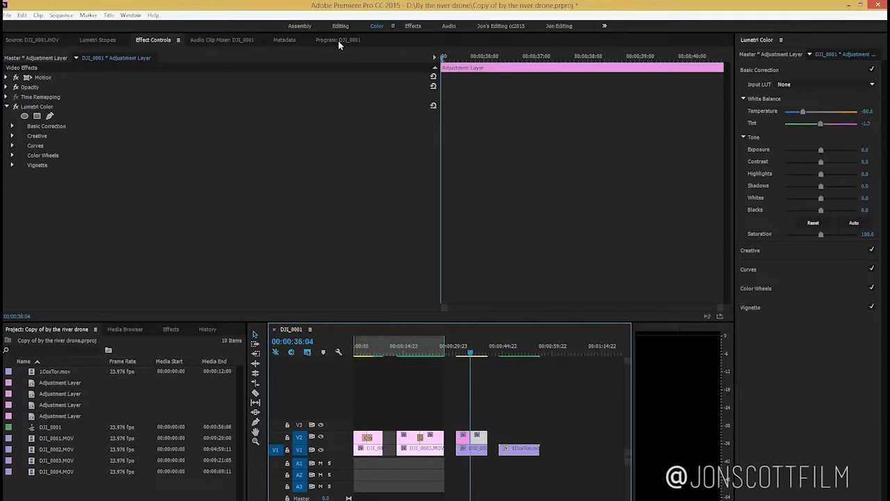
- Inspect the Lumetri Color effect on the DJI_0001.MOV clip and the first adjustment layer section, previewing the grade at 00:00:32:22
{"action": "left_click", "coordinate": [341, 41]}
{"action": "left_click", "coordinate": [481, 448]}
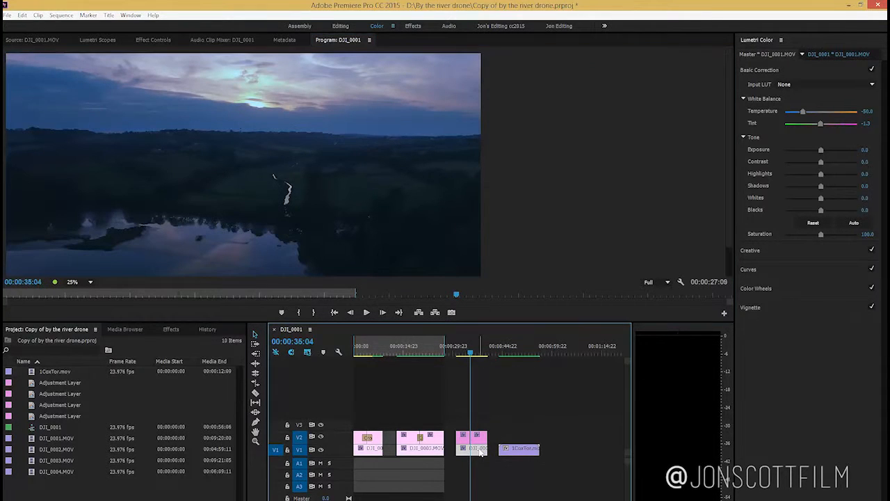
{"action": "left_click", "coordinate": [162, 40]}
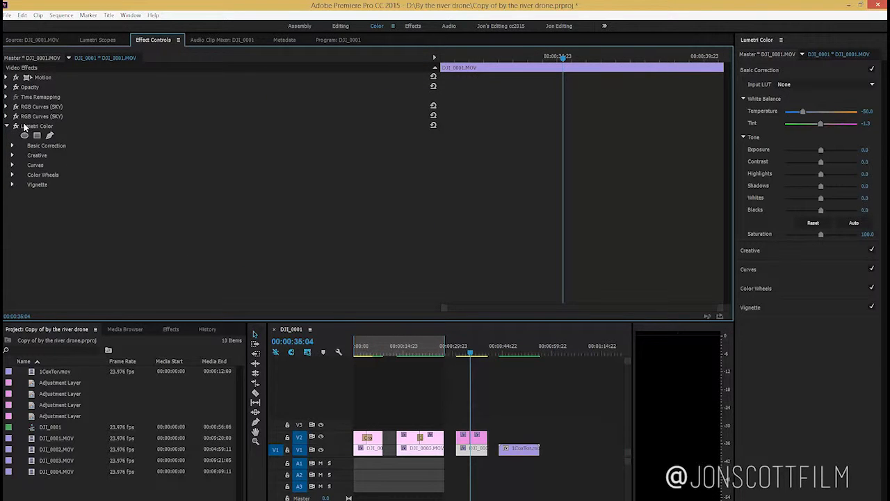
{"action": "left_click", "coordinate": [462, 351]}
{"action": "left_click", "coordinate": [464, 437]}
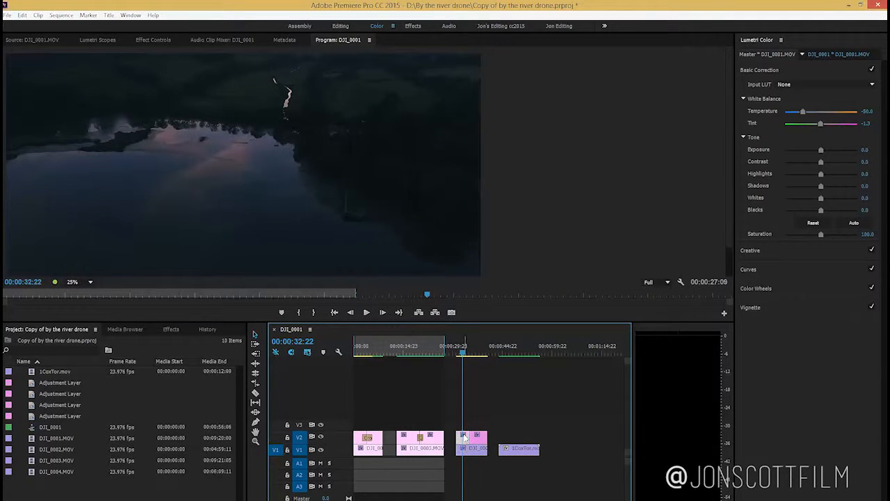
{"action": "left_click", "coordinate": [163, 40]}
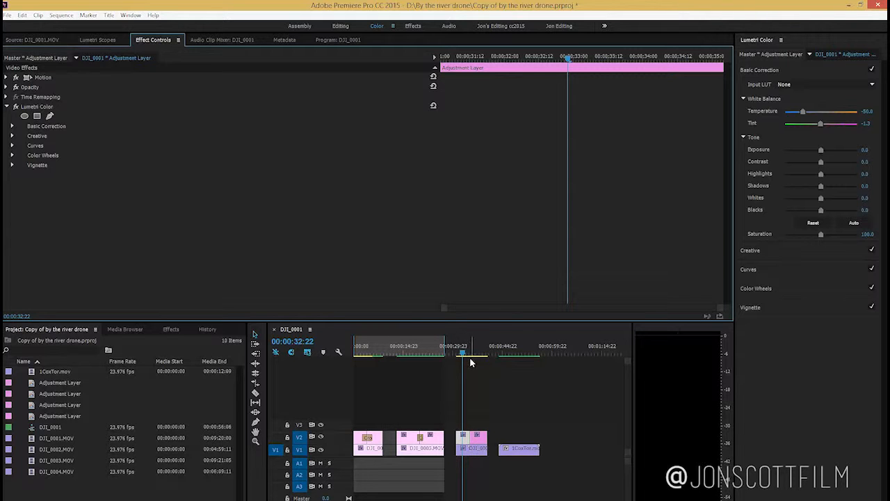
{"action": "left_click", "coordinate": [318, 40]}
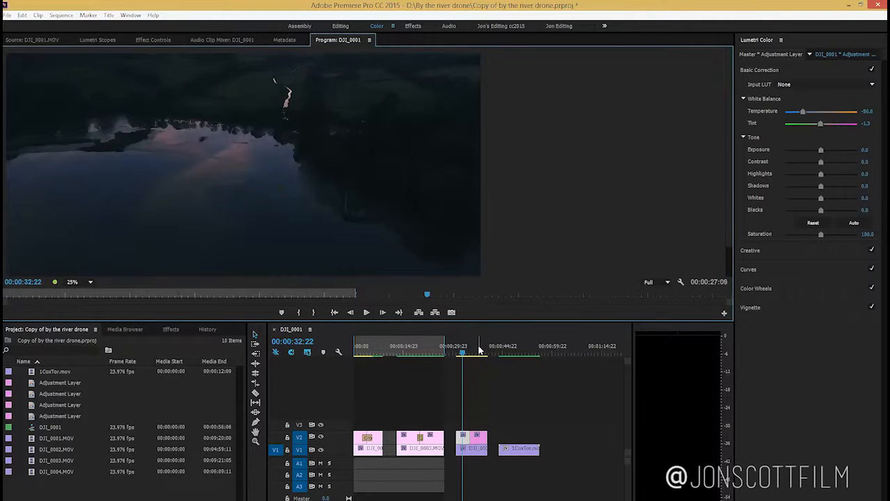
- Warm the adjustment layer's second section with temperature 50.0 and tint 28.2, and darken it with shadows -24.4 and blacks -6.4
{"action": "left_click", "coordinate": [477, 353]}
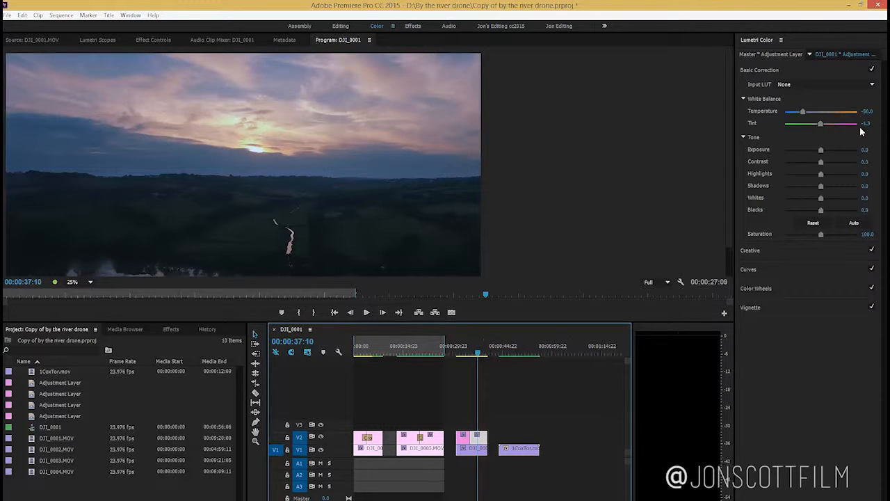
{"action": "left_click_drag", "start_coordinate": [803, 113], "coordinate": [834, 128]}
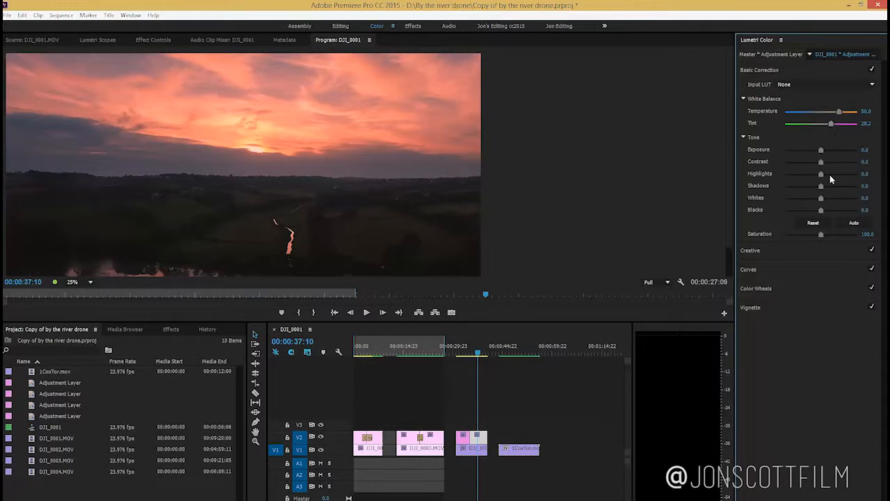
{"action": "left_click_drag", "start_coordinate": [820, 188], "coordinate": [820, 214]}
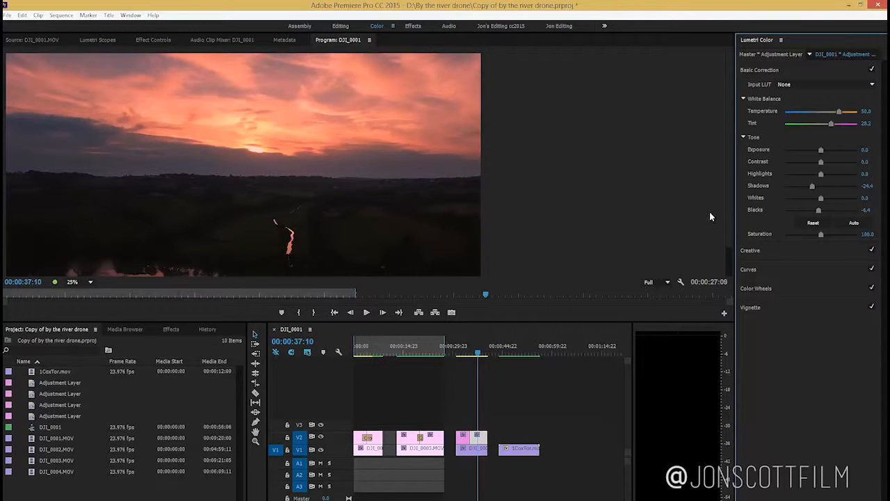
- Apply the default transition at the cut between the two adjustment layer sections and scrub through the blend between their grades
{"action": "right_click", "coordinate": [475, 446]}
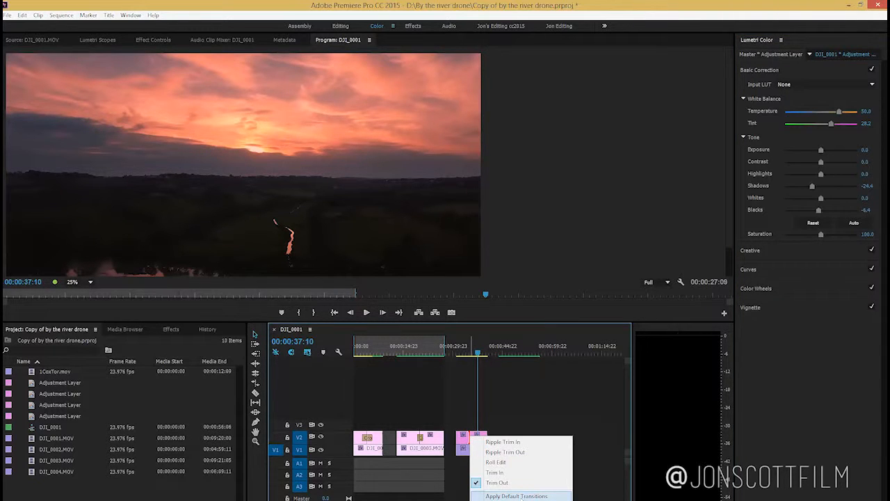
{"action": "left_click", "coordinate": [516, 496]}
{"action": "left_click", "coordinate": [470, 355]}
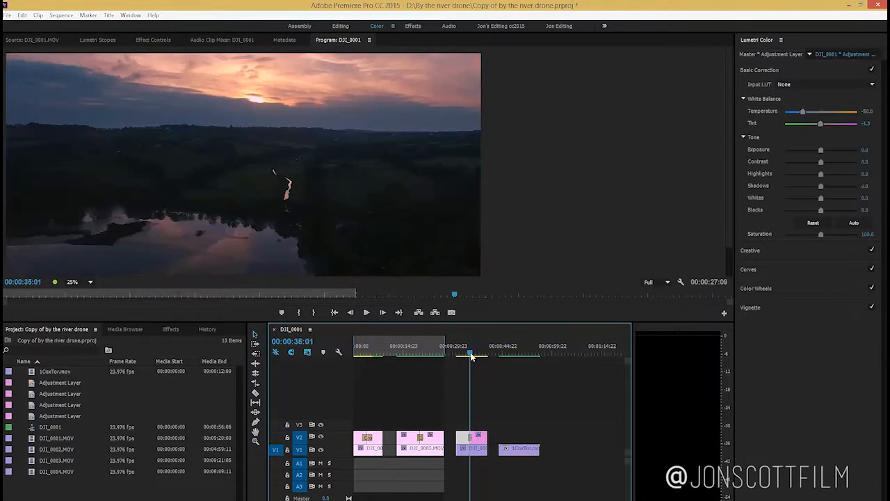
{"action": "key", "text": "equal"}
{"action": "key", "text": "equal"}
{"action": "key", "text": "equal"}
{"action": "mouse_move", "coordinate": [491, 354]}
{"action": "left_mouse_down"}
{"action": "mouse_move", "coordinate": [481, 355]}
{"action": "mouse_move", "coordinate": [509, 356]}
{"action": "mouse_move", "coordinate": [486, 356]}
{"action": "left_mouse_up"}
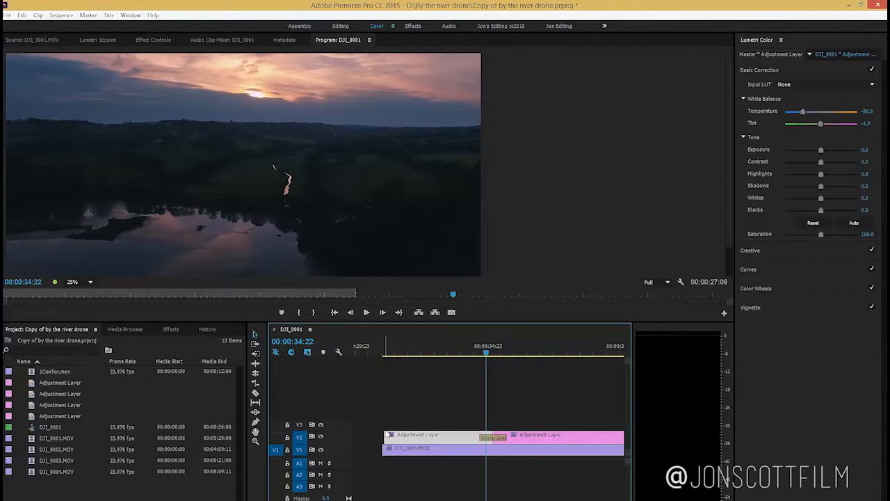
{"action": "left_click", "coordinate": [387, 431]}
{"action": "left_click", "coordinate": [477, 348]}
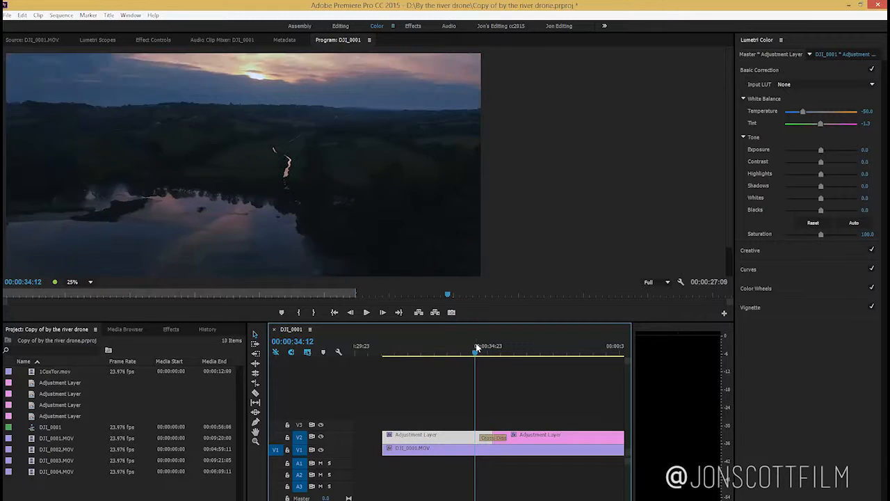
- Mark an in point at 00:00:31:01 and an out point at 00:00:40:14 around the DJI_0001.MOV clip, and render In to Out
{"action": "key", "text": "minus"}
{"action": "left_click", "coordinate": [439, 347]}
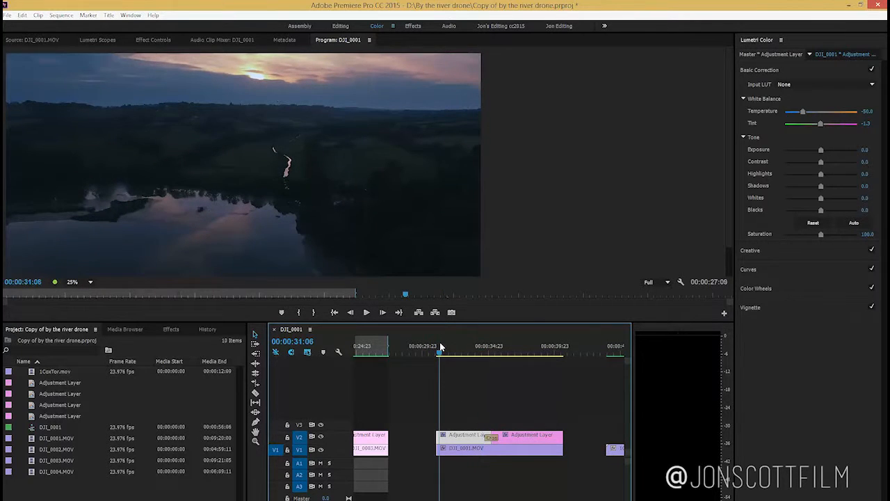
{"action": "left_click", "coordinate": [436, 348]}
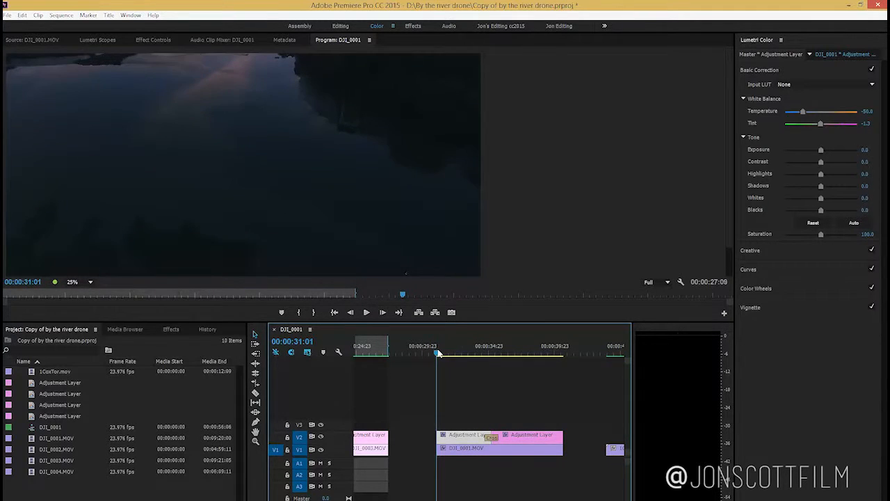
{"action": "key", "text": "i"}
{"action": "left_click", "coordinate": [562, 348]}
{"action": "key", "text": "o"}
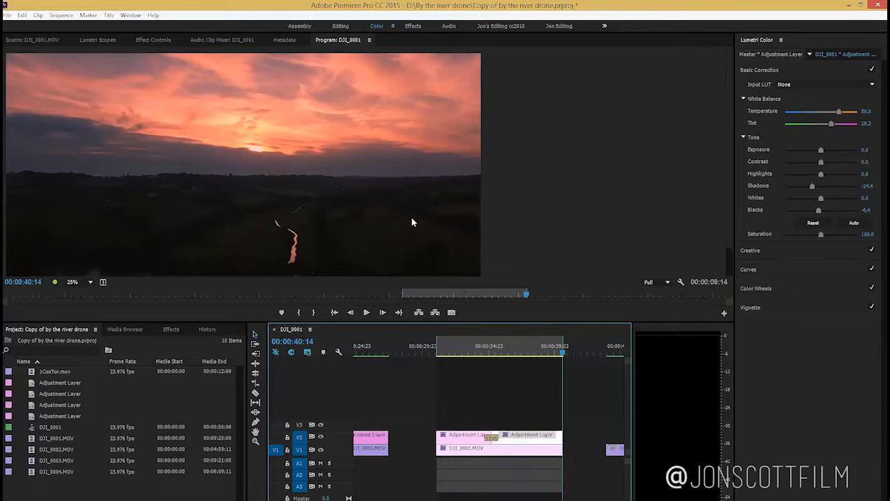
{"action": "left_click", "coordinate": [61, 14]}
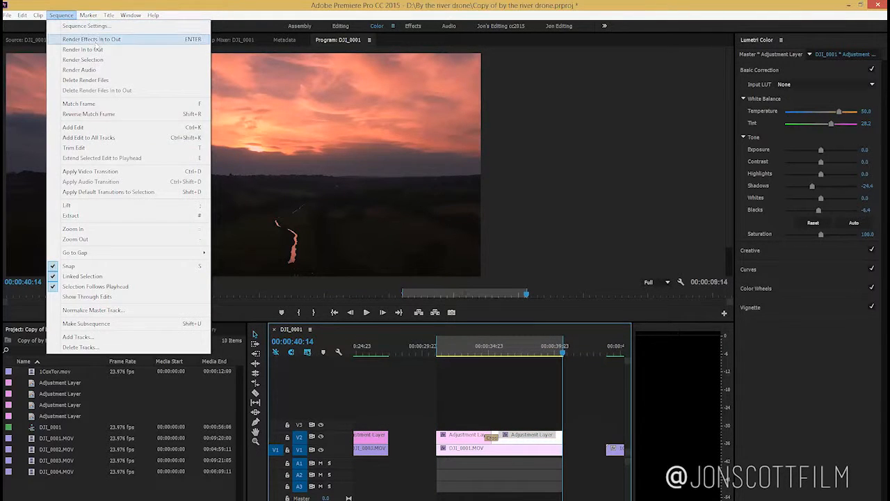
{"action": "left_click", "coordinate": [101, 50]}
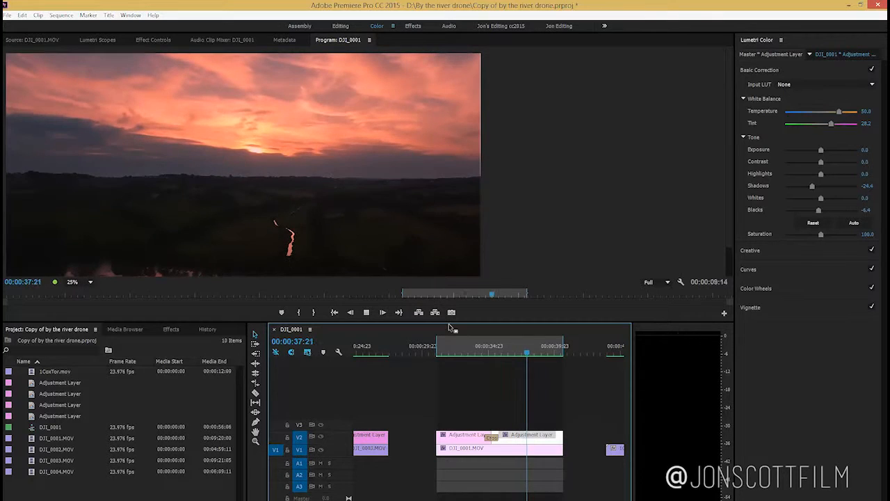
- Roll the cut between the adjustment layer sections, with its transition, earlier to about 00:00:34:08 and play back the blend
{"action": "left_click", "coordinate": [532, 354]}
{"action": "left_click_drag", "start_coordinate": [532, 354], "coordinate": [480, 357]}
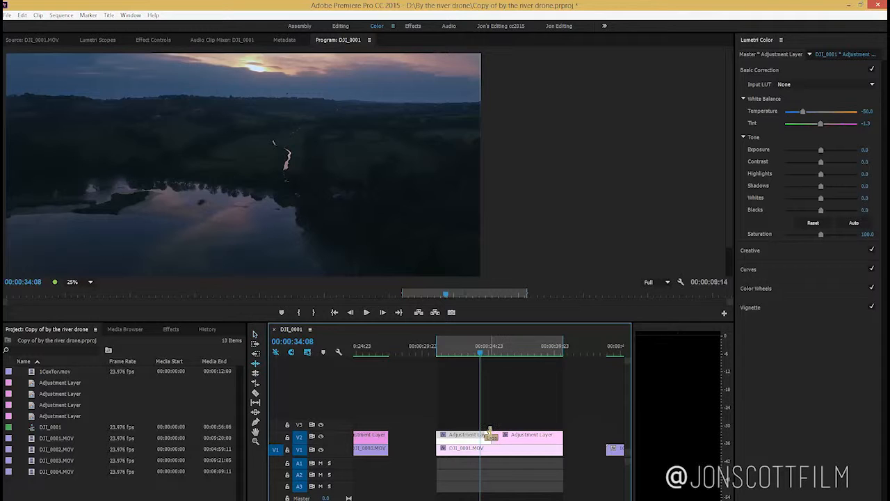
{"action": "left_click_drag", "start_coordinate": [490, 435], "coordinate": [479, 435]}
{"action": "left_click_drag", "start_coordinate": [482, 356], "coordinate": [458, 361]}
{"action": "key", "text": "space"}
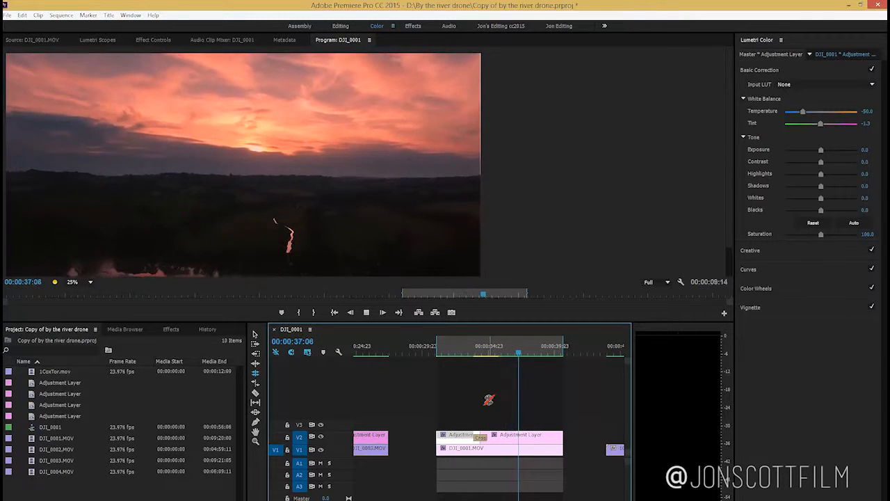
{"action": "key", "text": "space"}
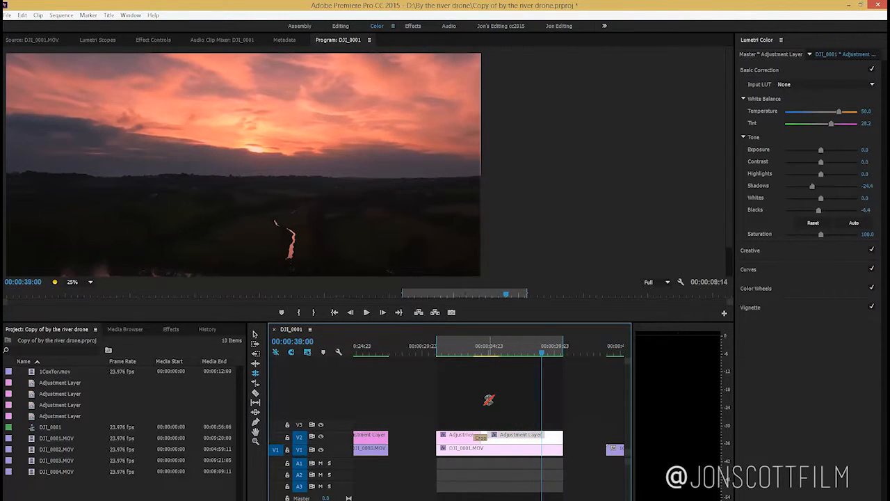